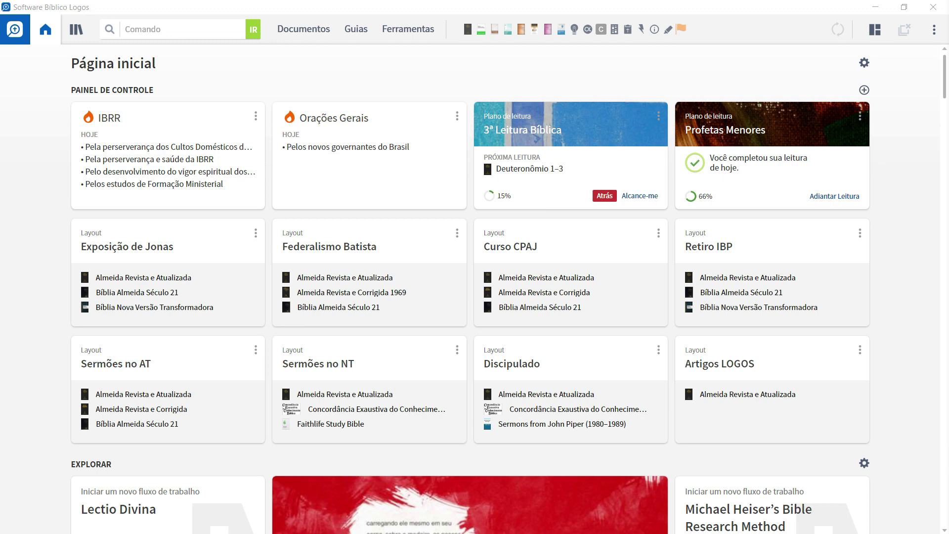
Open the Almeida Revista e Atualizada Bible and create a new visual filter (Filtro visual) based on morphology.
{"action": "left_click", "coordinate": [472, 29]}
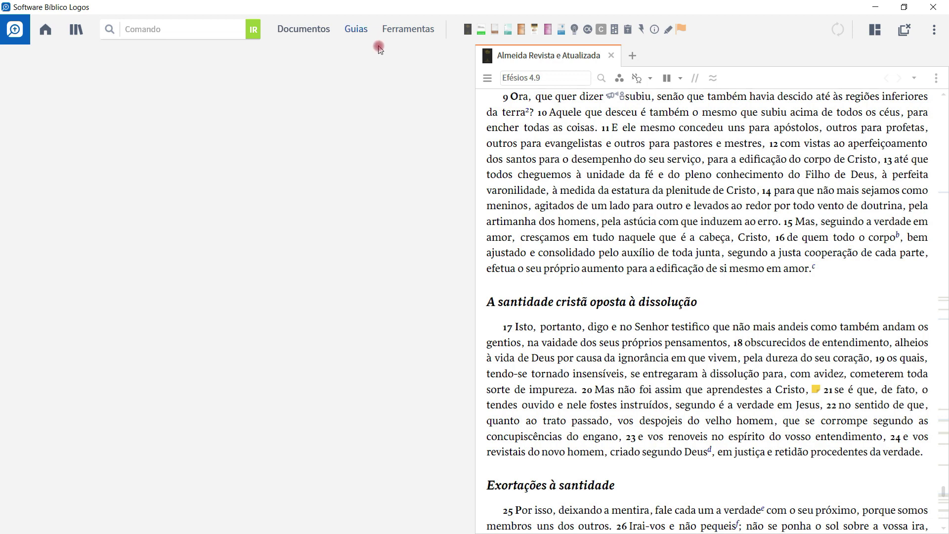
{"action": "left_click", "coordinate": [392, 30]}
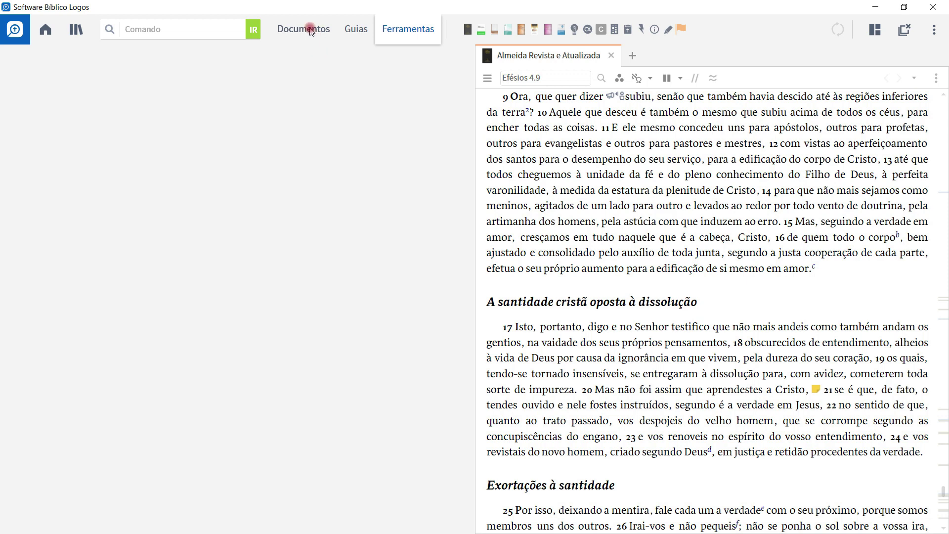
{"action": "left_click", "coordinate": [311, 31]}
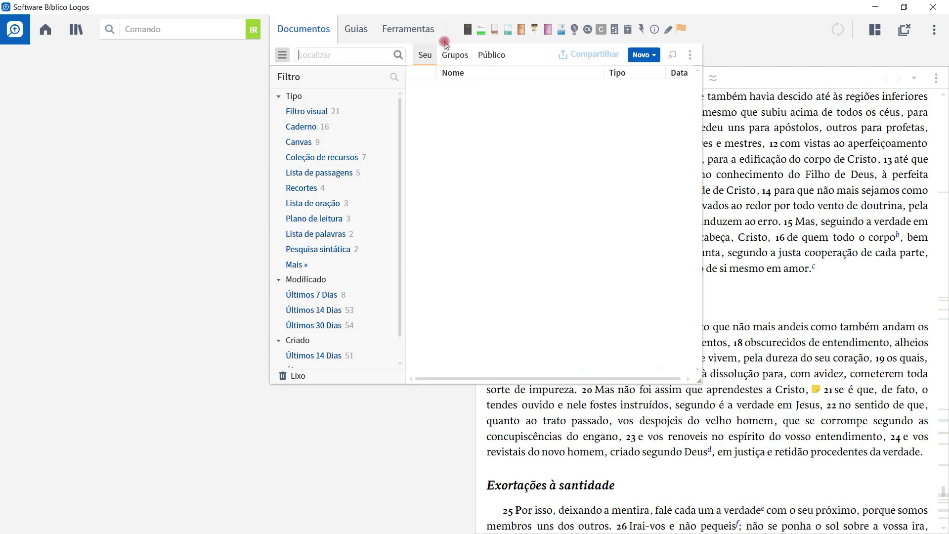
{"action": "left_click", "coordinate": [654, 55]}
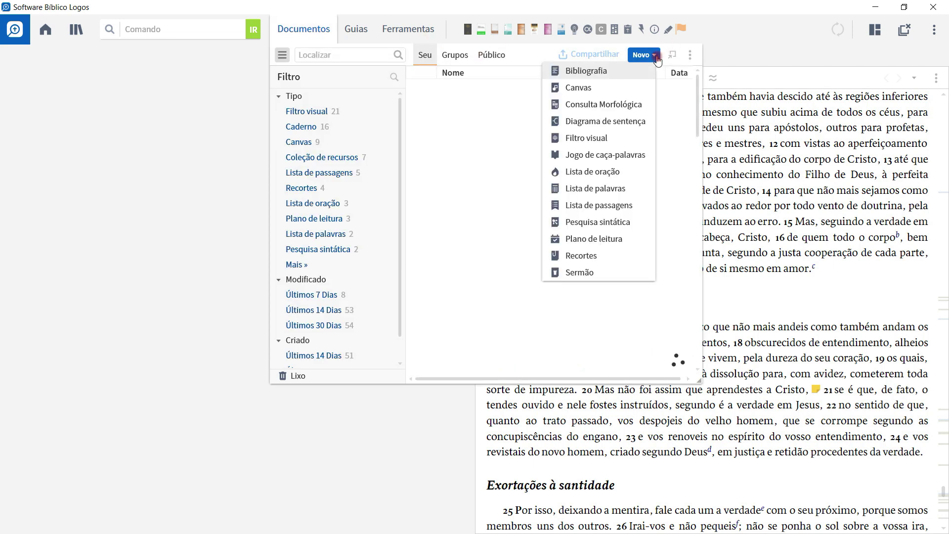
{"action": "left_click", "coordinate": [597, 147]}
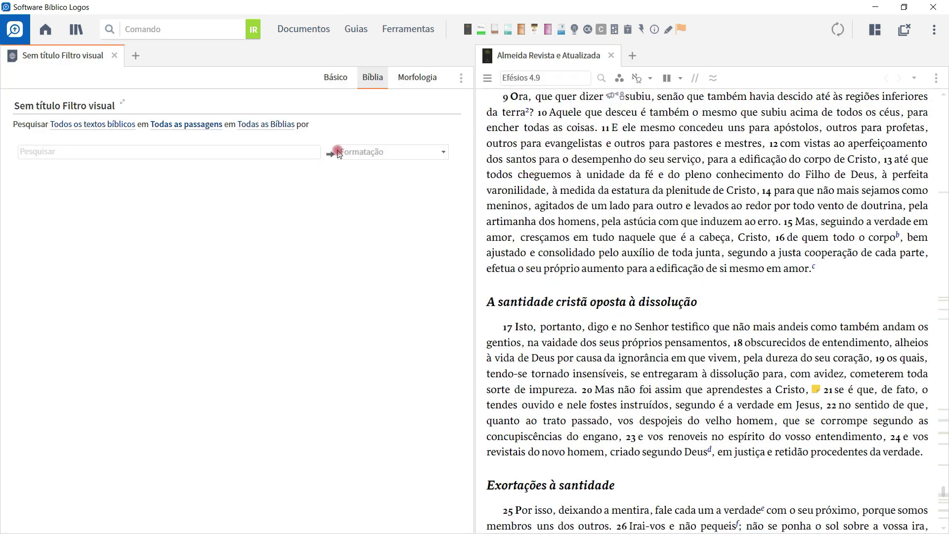
{"action": "left_click", "coordinate": [414, 81]}
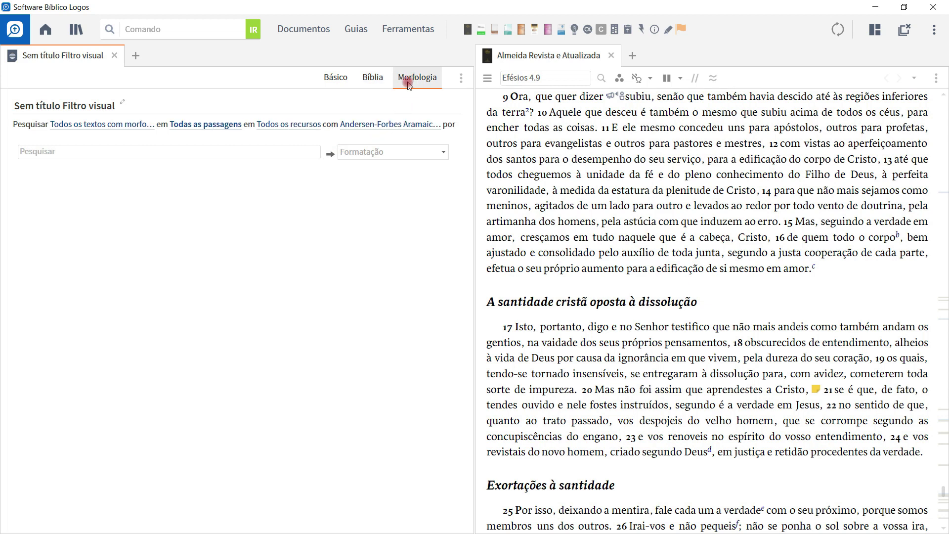
Rename the visual filter as "(G) Funções do Discurso: Ind/Imp/Sub (Ética de Paulo)".
{"action": "left_click", "coordinate": [90, 106]}
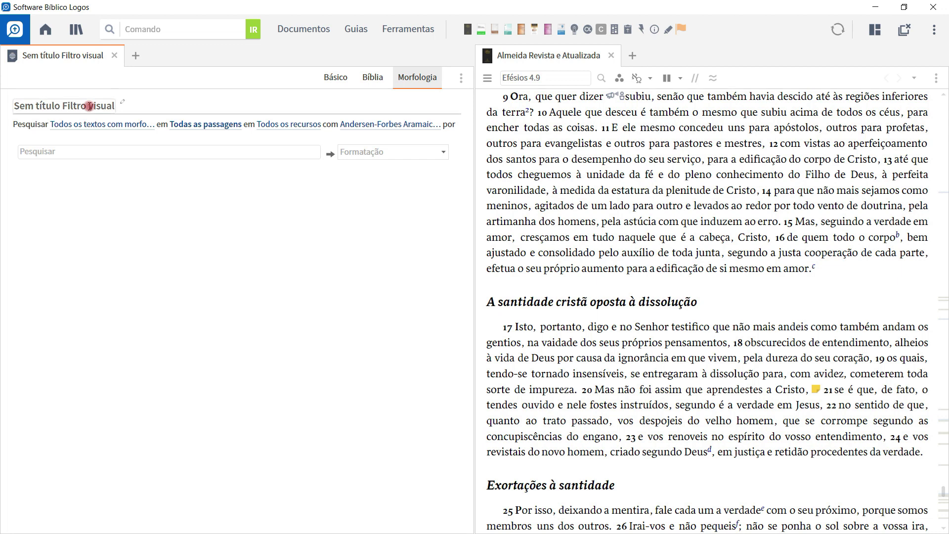
{"action": "triple_click", "coordinate": [90, 106]}
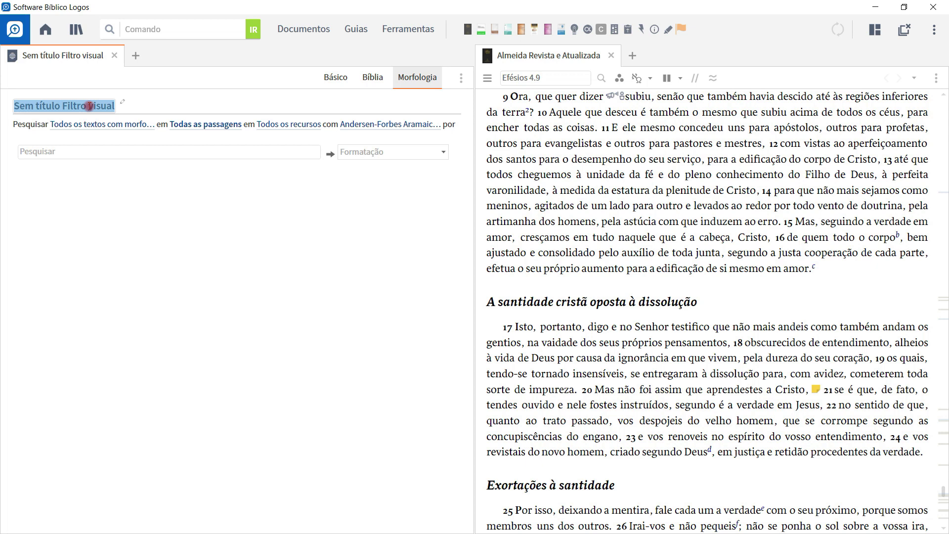
{"action": "key", "text": "BackSpace"}
{"action": "type", "text": "()"}
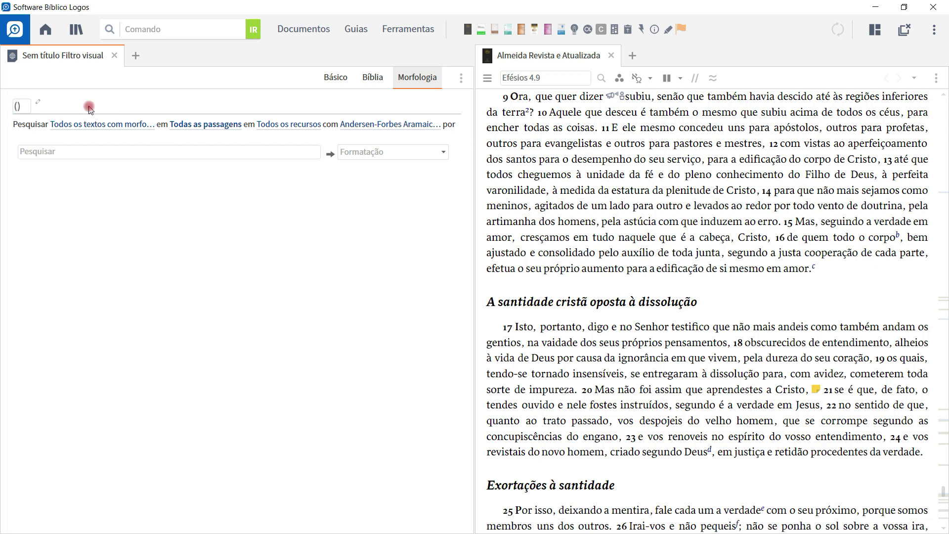
{"action": "type", "text": "H"}
{"action": "key", "text": "BackSpace"}
{"action": "type", "text": "G"}
{"action": "type", "text": "Funções "}
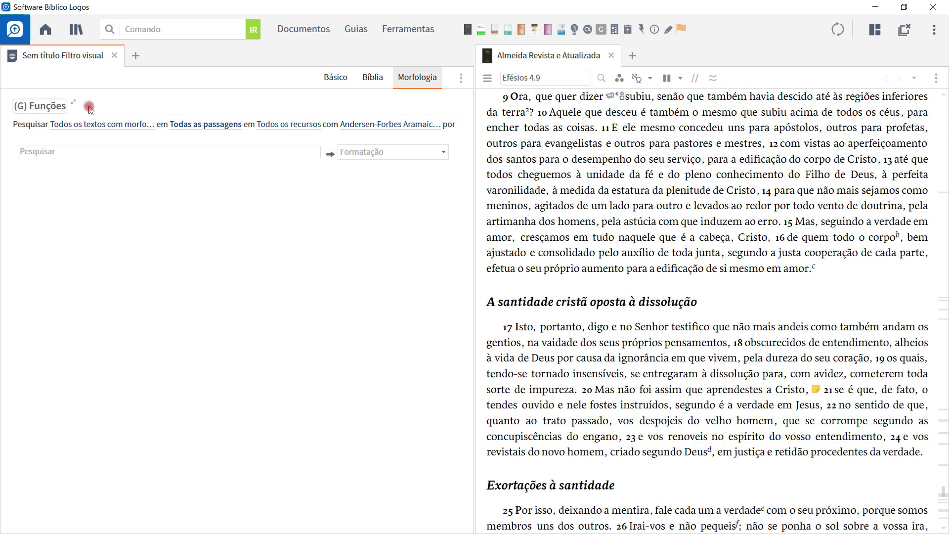
{"action": "type", "text": "do D"}
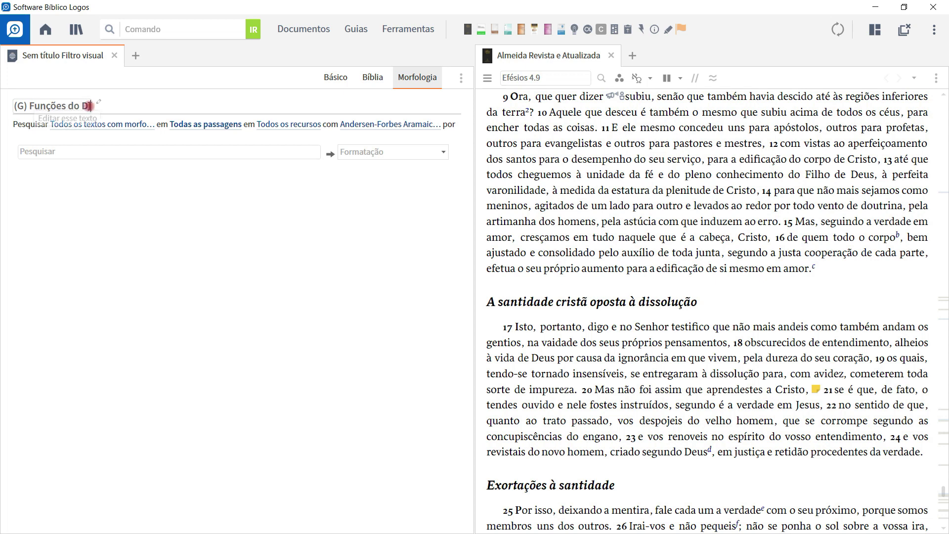
{"action": "type", "text": "ircu"}
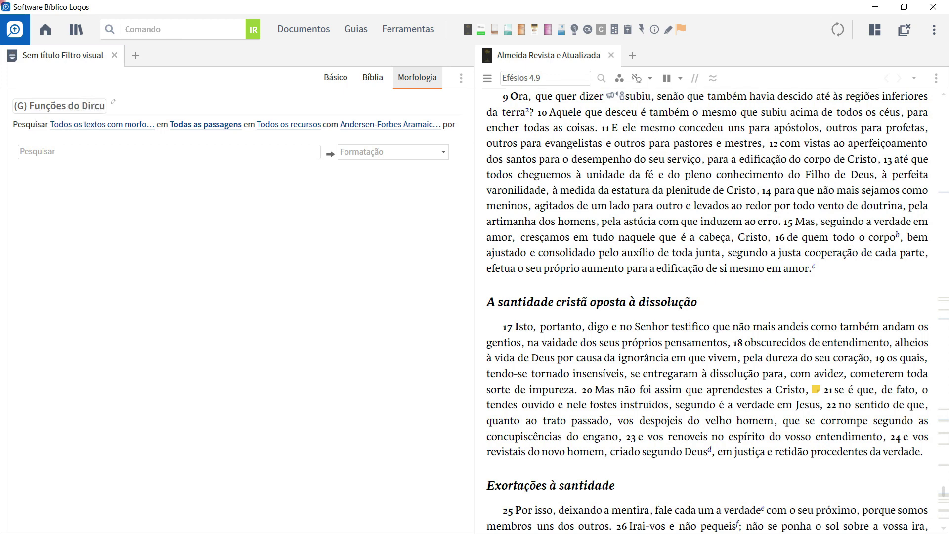
{"action": "key", "text": "BackSpace"}
{"action": "key", "text": "BackSpace"}
{"action": "key", "text": "BackSpace"}
{"action": "type", "text": "scurso"}
{"action": "key", "text": "BackSpace"}
{"action": "type", "text": ": Ind/"}
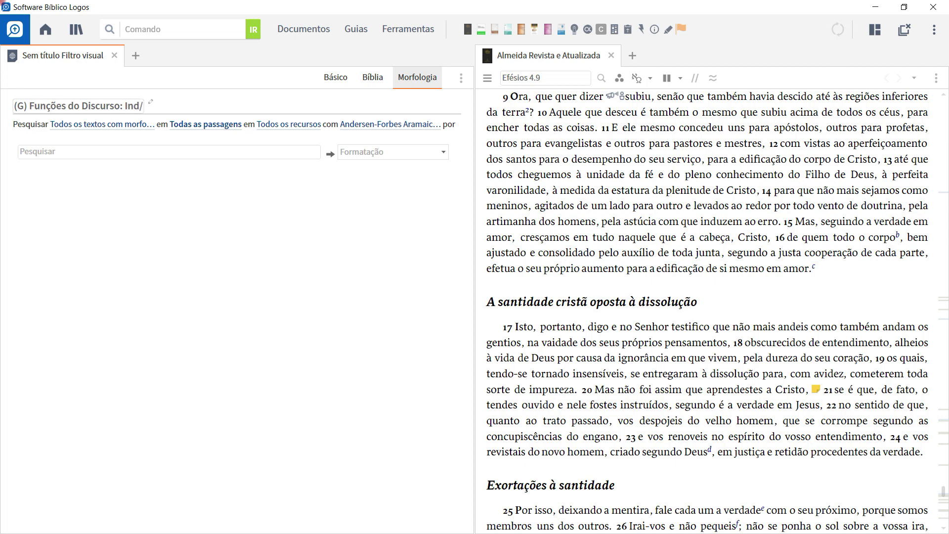
{"action": "type", "text": "/Imp"}
{"action": "key", "text": "BackSpace"}
{"action": "key", "text": "End"}
{"action": "type", "text": "*"}
{"action": "key", "text": "BackSpace"}
{"action": "type", "text": "/Sub ()"}
{"action": "key", "text": "Left"}
{"action": "type", "text": "É"}
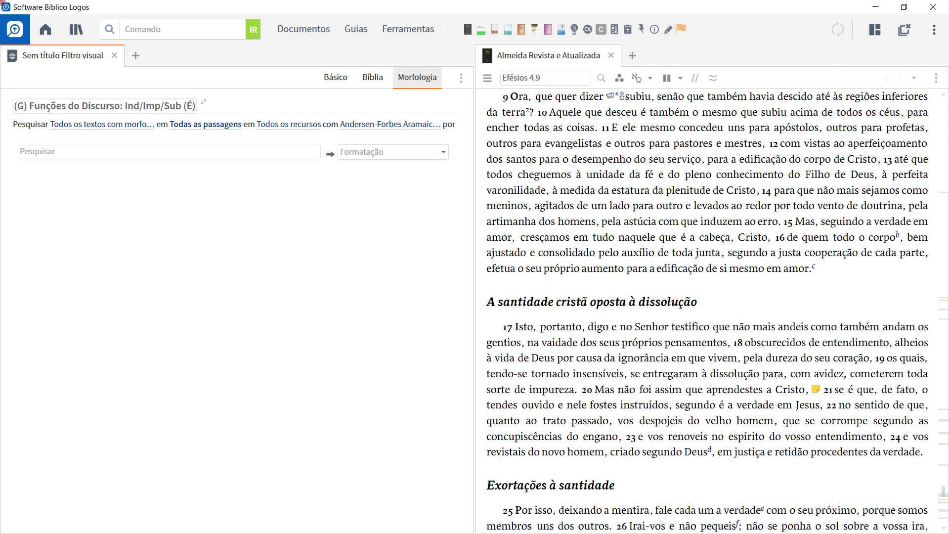
{"action": "type", "text": "tica de Paulo"}
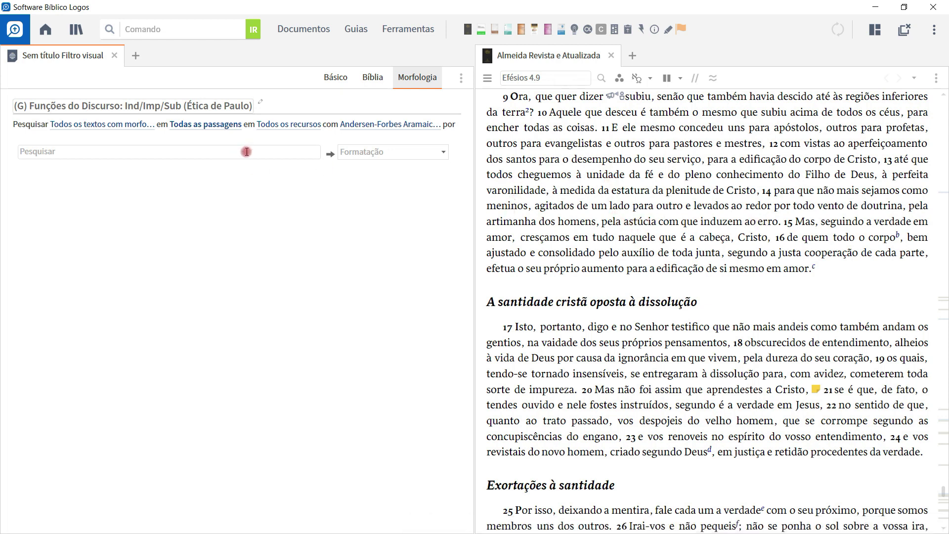
{"action": "left_click", "coordinate": [248, 207]}
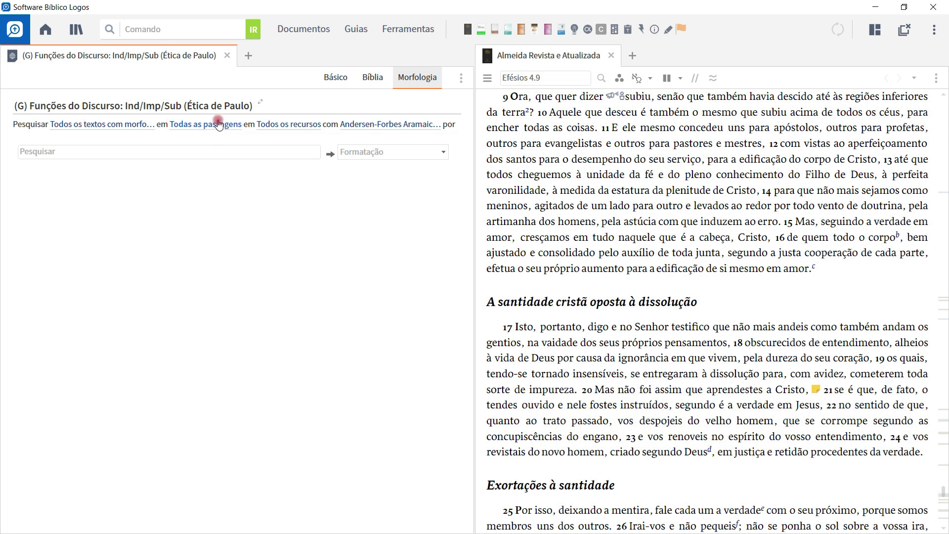
Limit the filter's passage range to Epístolas Pastorais, and restore it to Todas as passagens.
{"action": "left_click", "coordinate": [218, 124]}
{"action": "scroll", "coordinate": [160, 234], "scroll_direction": "down", "scroll_amount": 2}
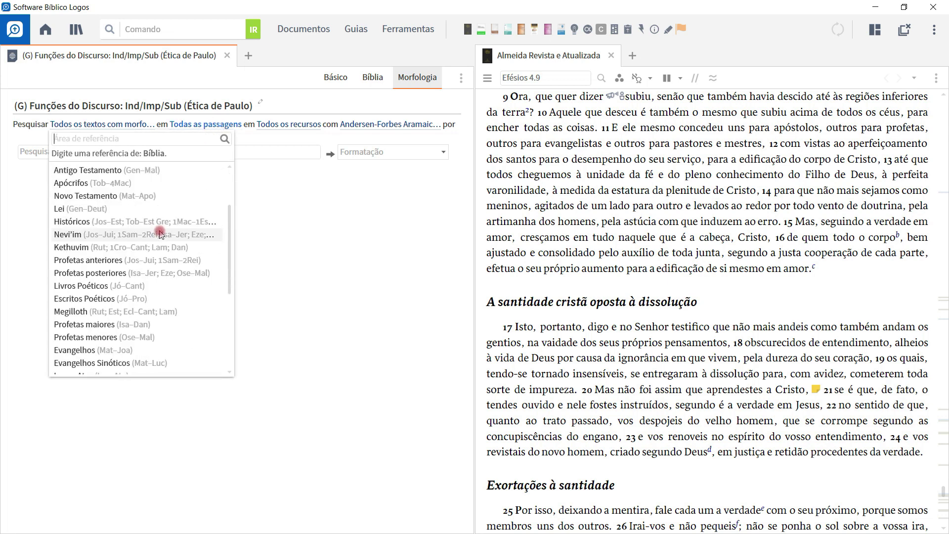
{"action": "scroll", "coordinate": [160, 234], "scroll_direction": "down", "scroll_amount": 2}
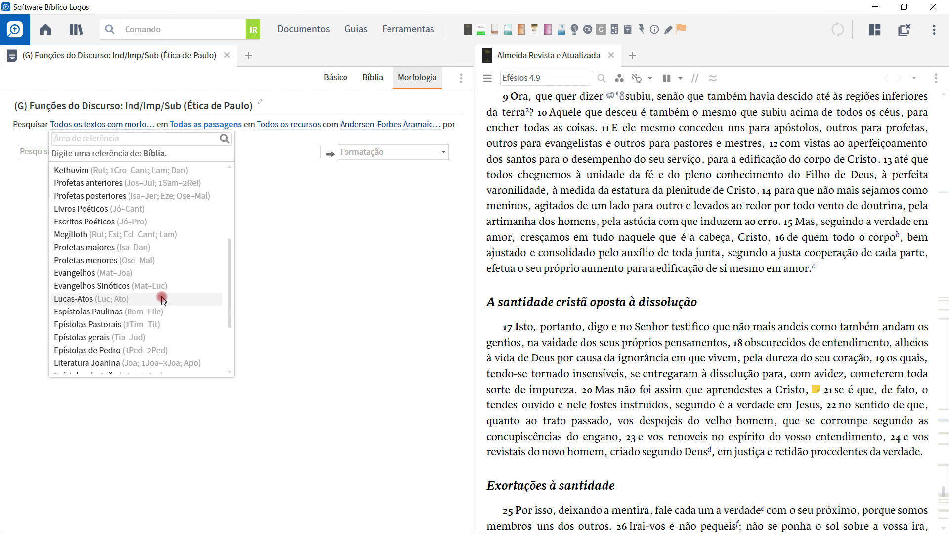
{"action": "left_click", "coordinate": [112, 329]}
{"action": "left_click", "coordinate": [213, 125]}
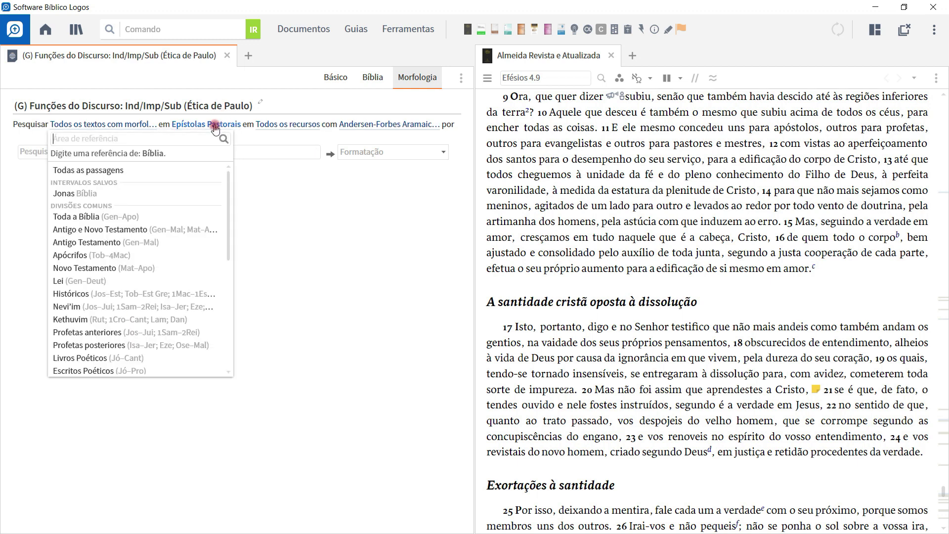
{"action": "left_click", "coordinate": [114, 170]}
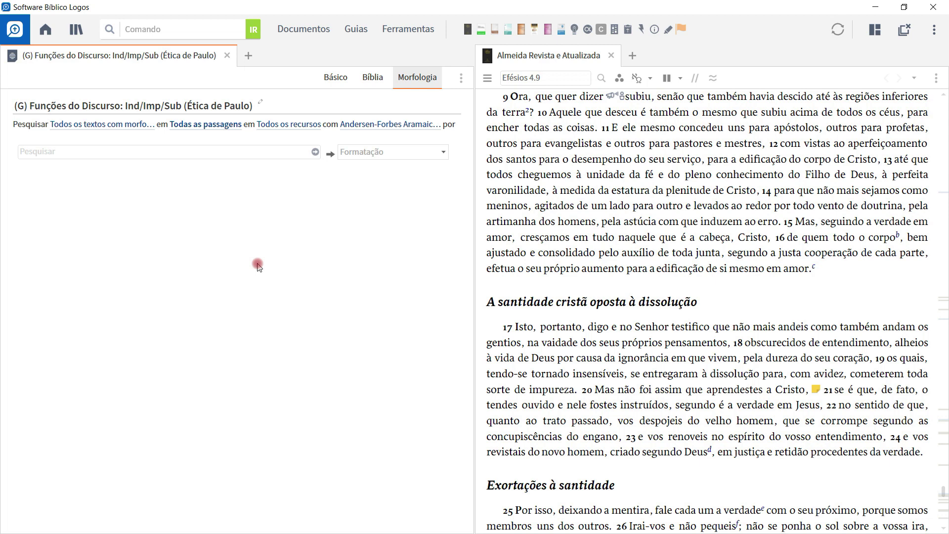
Restrict the filter to the Almeida Revista e Atualizada (ARA) resource and use the Greek Logos morphology.
{"action": "left_click", "coordinate": [286, 132]}
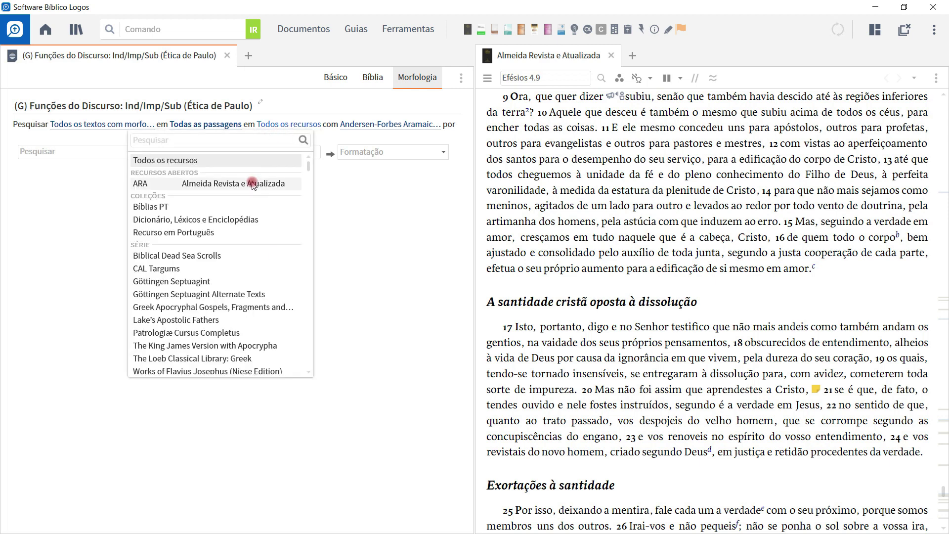
{"action": "mouse_move", "coordinate": [252, 184]}
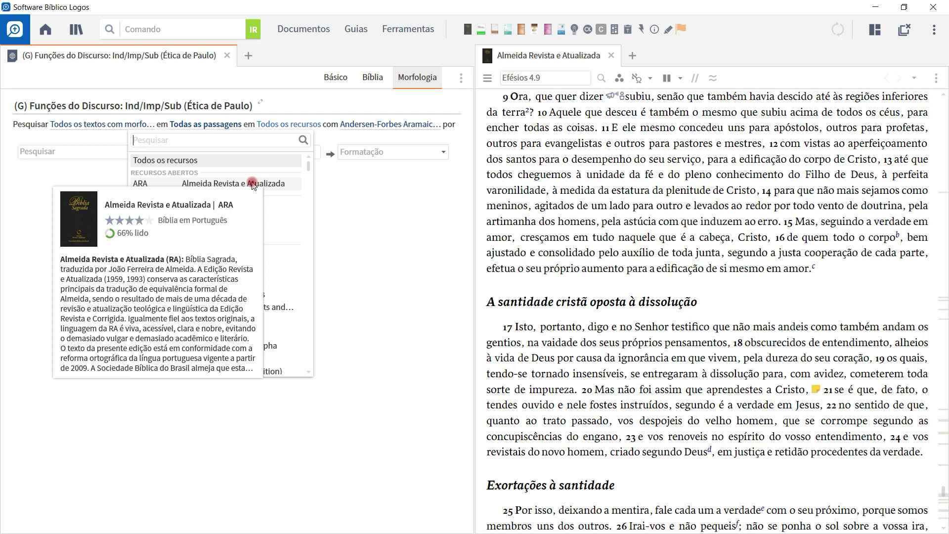
{"action": "left_click", "coordinate": [252, 185]}
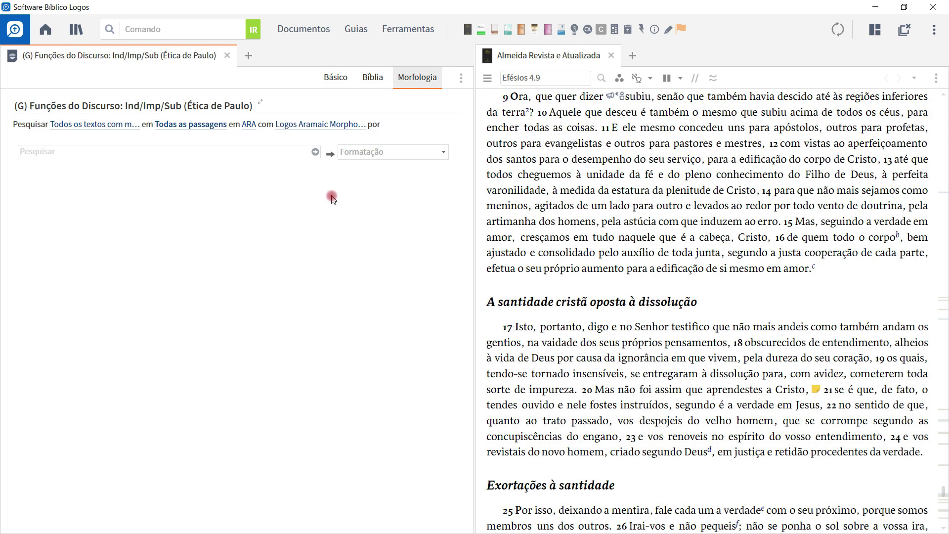
{"action": "left_click", "coordinate": [343, 132]}
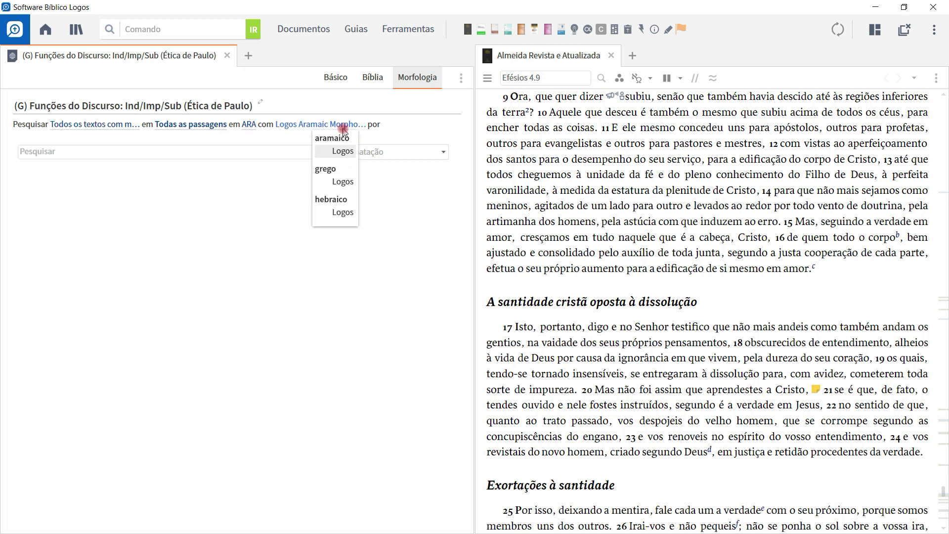
{"action": "left_click", "coordinate": [342, 182]}
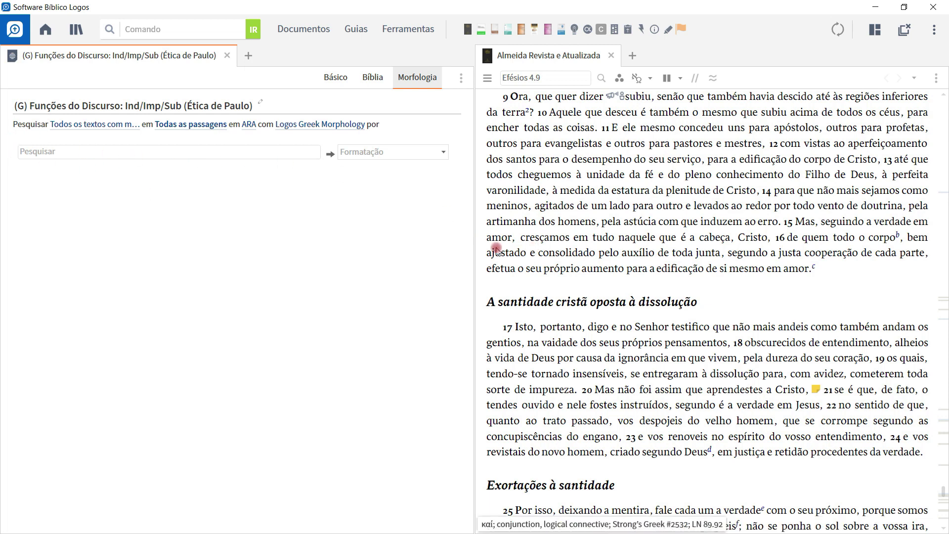
Define the first search term as Greek verbs in the indicative mood (@V??I).
{"action": "left_click", "coordinate": [182, 156]}
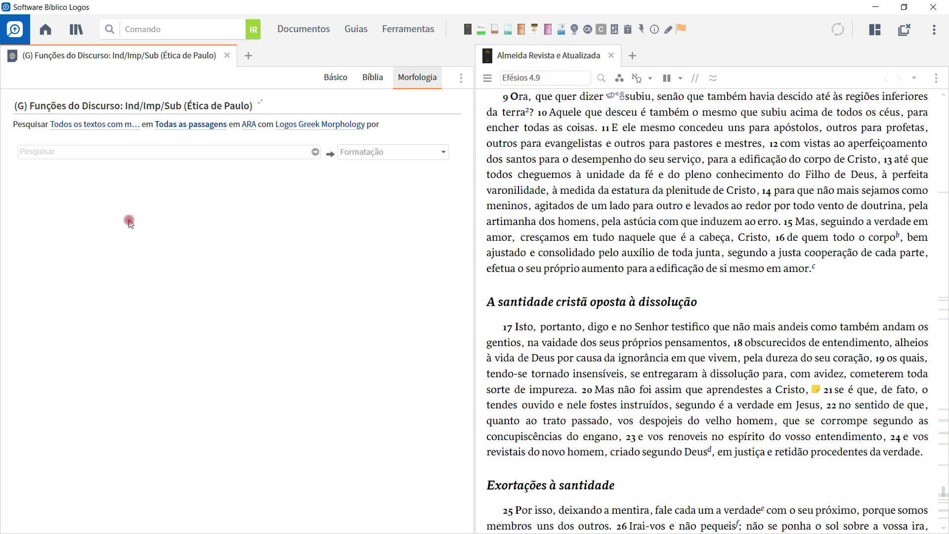
{"action": "type", "text": "@"}
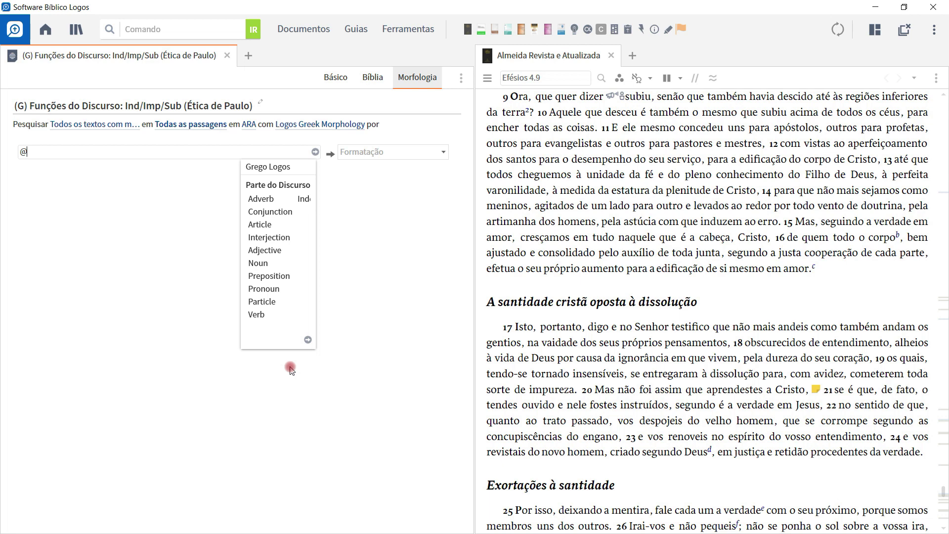
{"action": "left_click", "coordinate": [286, 314]}
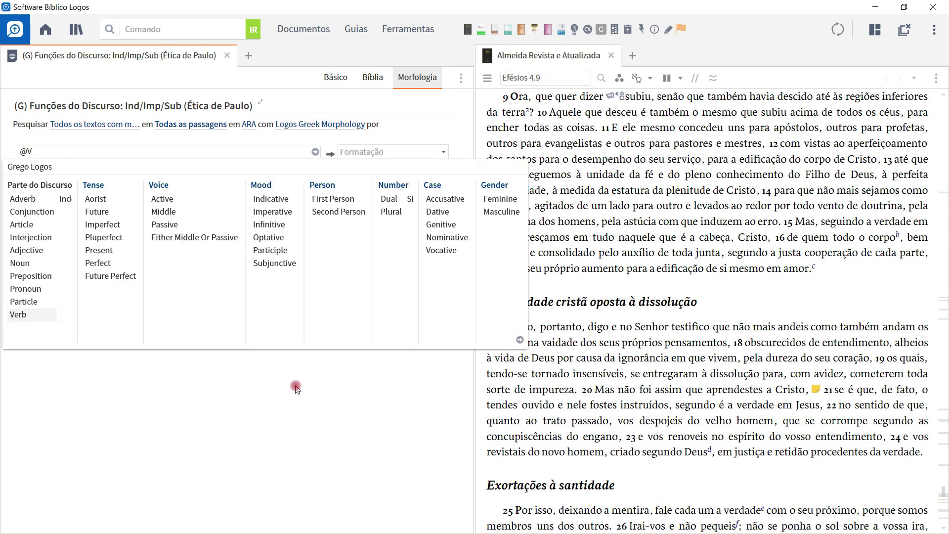
{"action": "mouse_move", "coordinate": [110, 185]}
{"action": "left_click", "coordinate": [274, 204]}
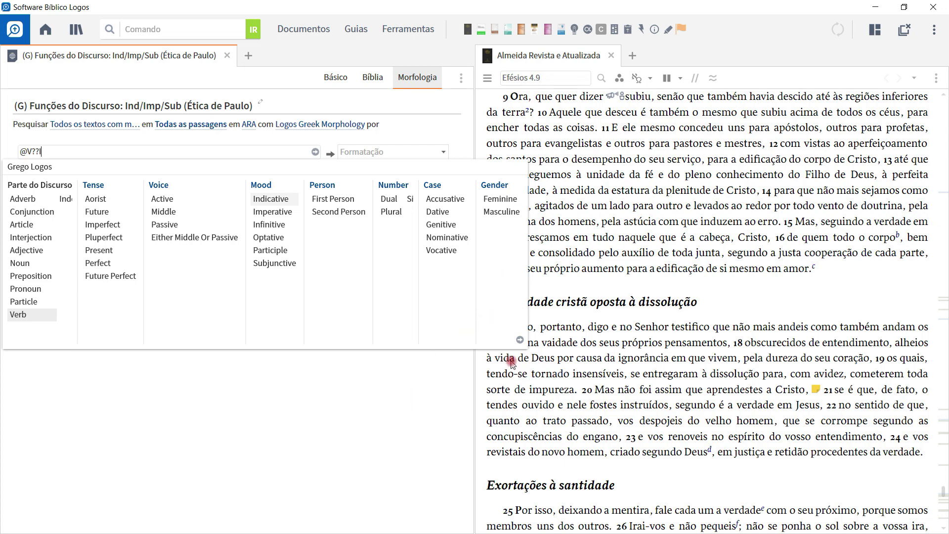
{"action": "left_click", "coordinate": [518, 345]}
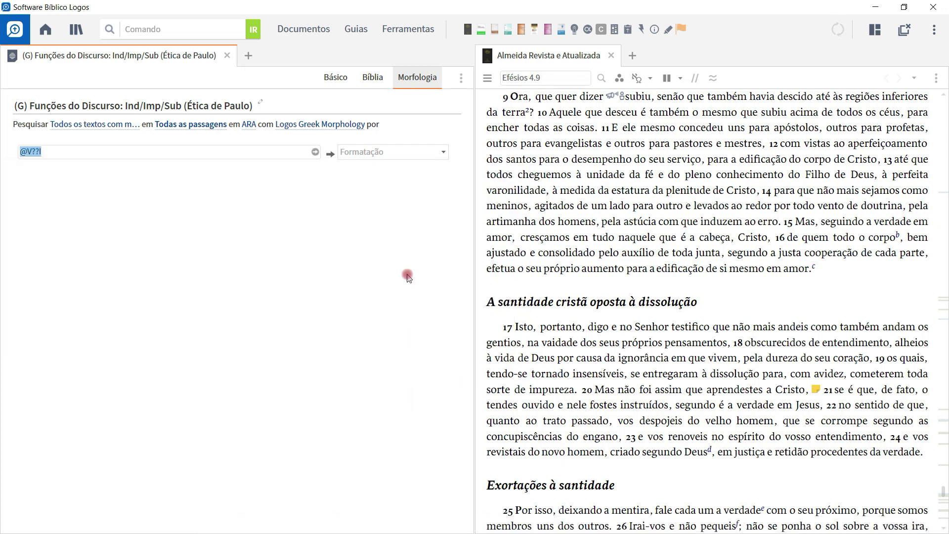
Assign the emphasis style Texto em Negrito to the indicative verb term.
{"action": "left_click", "coordinate": [434, 154]}
{"action": "scroll", "coordinate": [371, 244], "scroll_direction": "down", "scroll_amount": 3}
{"action": "scroll", "coordinate": [371, 244], "scroll_direction": "down", "scroll_amount": 3}
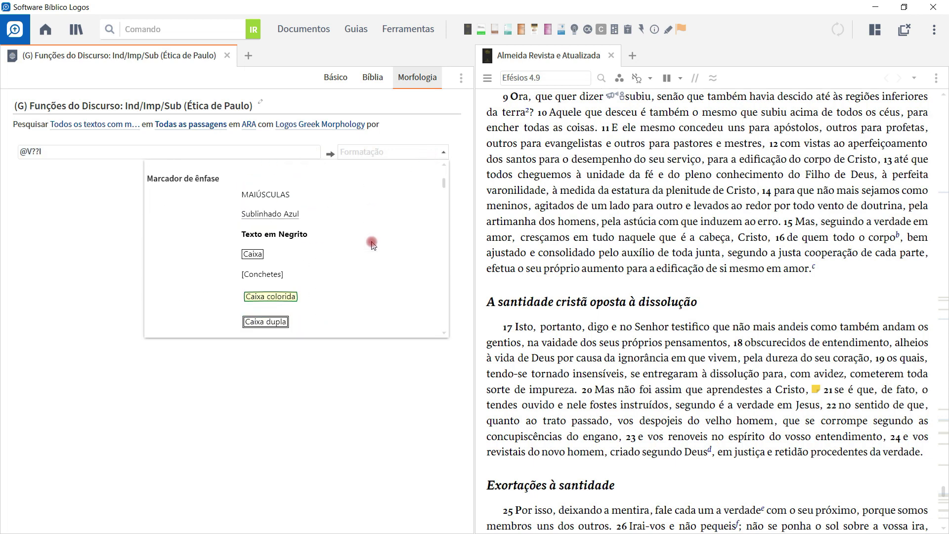
{"action": "left_click", "coordinate": [297, 235]}
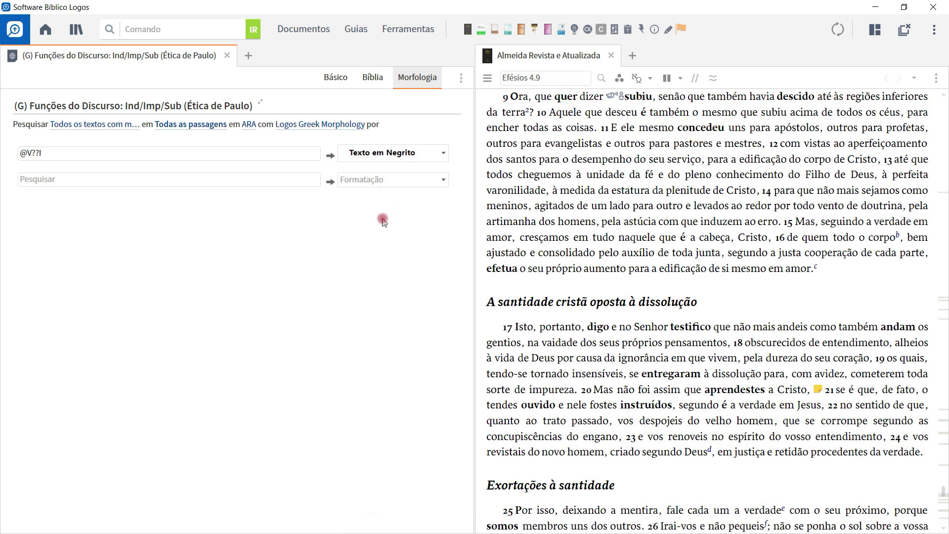
Define the second search term as Greek verbs in the imperative mood (@V??M).
{"action": "left_click", "coordinate": [62, 181]}
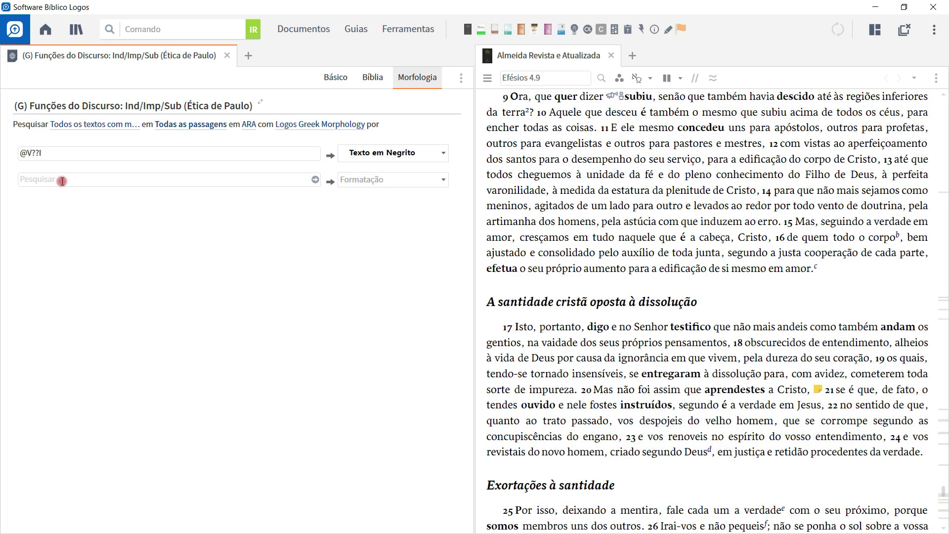
{"action": "type", "text": "@"}
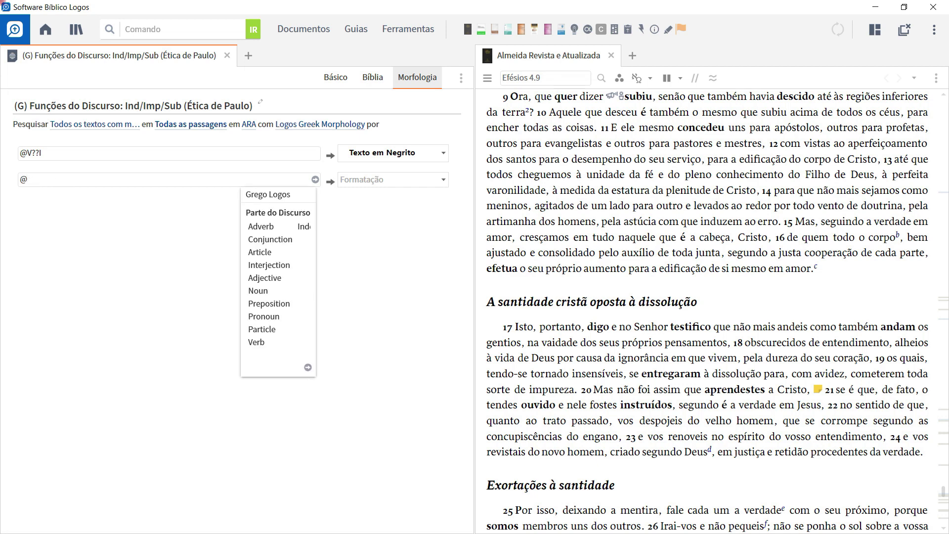
{"action": "left_click", "coordinate": [253, 345]}
{"action": "left_click", "coordinate": [285, 239]}
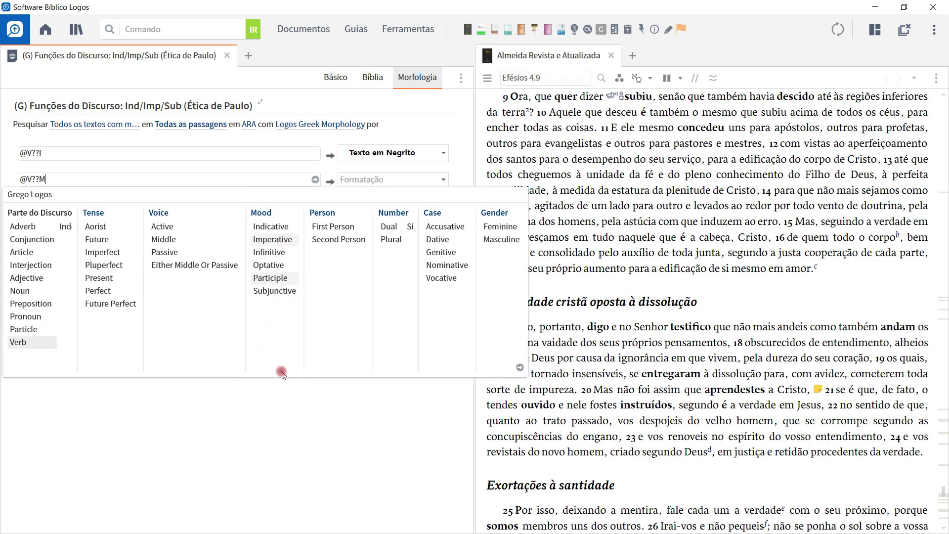
{"action": "left_click", "coordinate": [521, 368]}
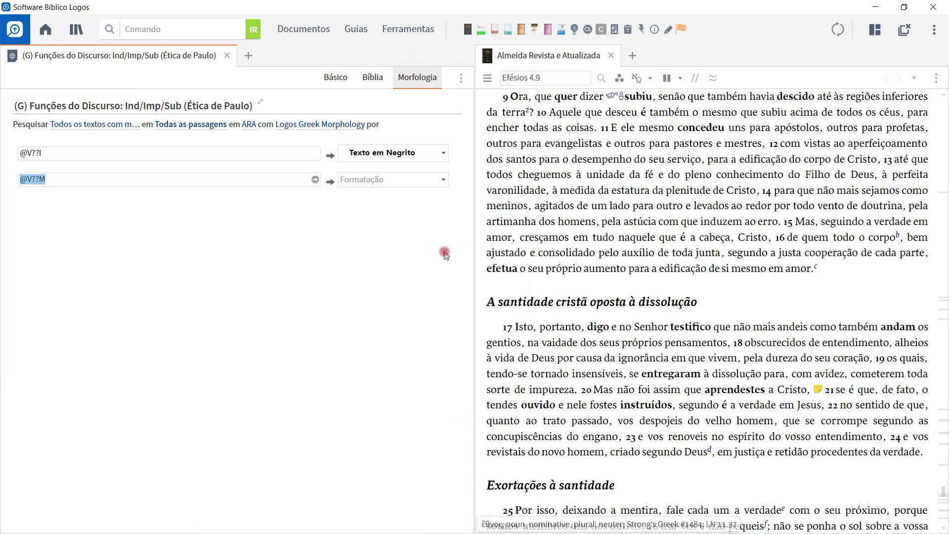
Assign the solid color style Vermelho primeiro plano to the imperative verb term (@V??M).
{"action": "left_click", "coordinate": [429, 180]}
{"action": "scroll", "coordinate": [345, 286], "scroll_direction": "down", "scroll_amount": 1}
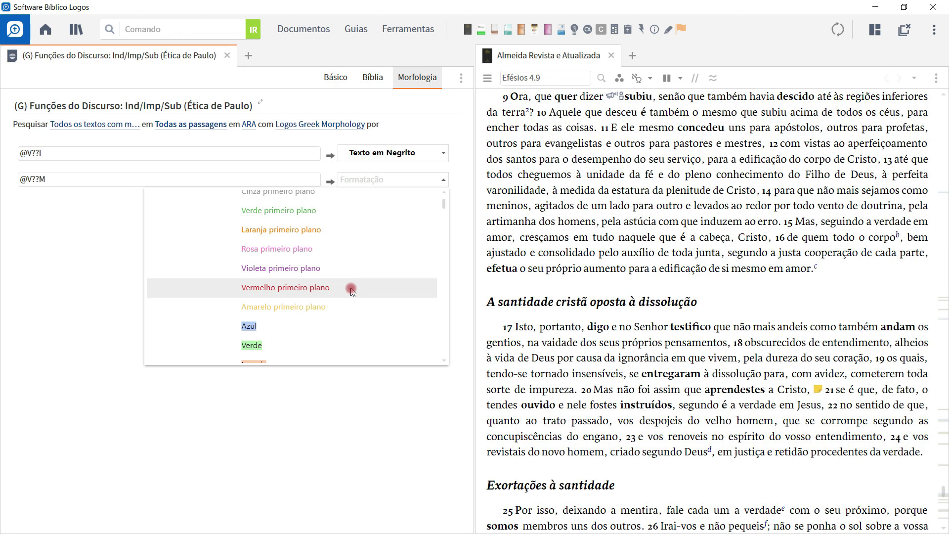
{"action": "left_click", "coordinate": [352, 290]}
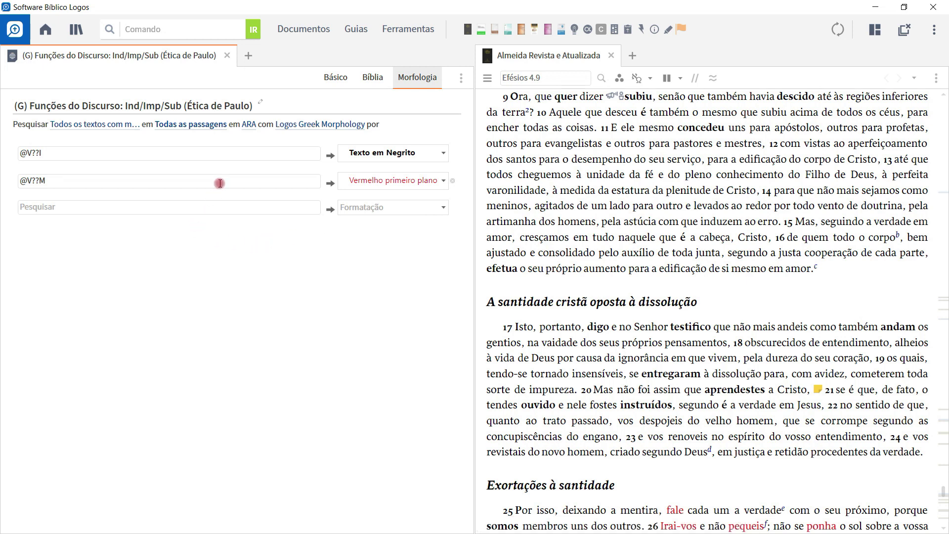
{"action": "left_click", "coordinate": [197, 208]}
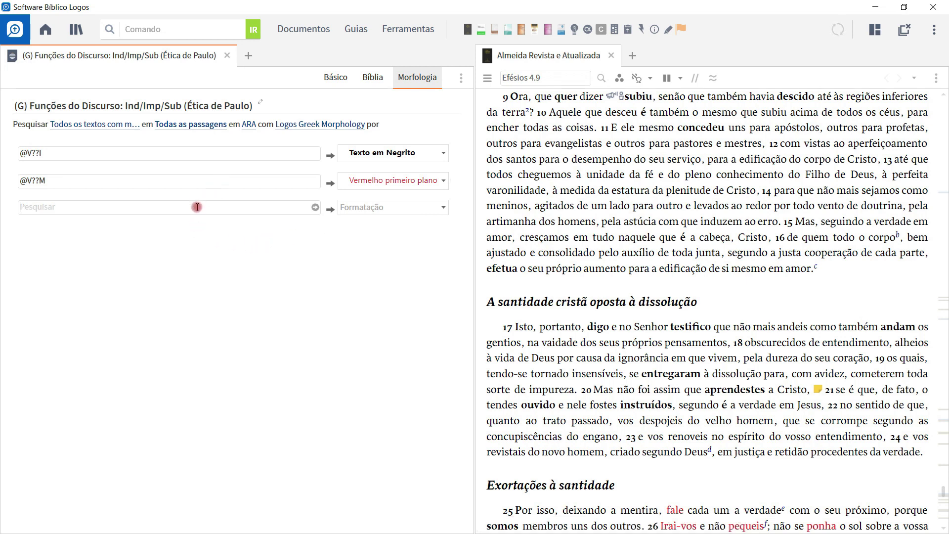
{"action": "type", "text": "@"}
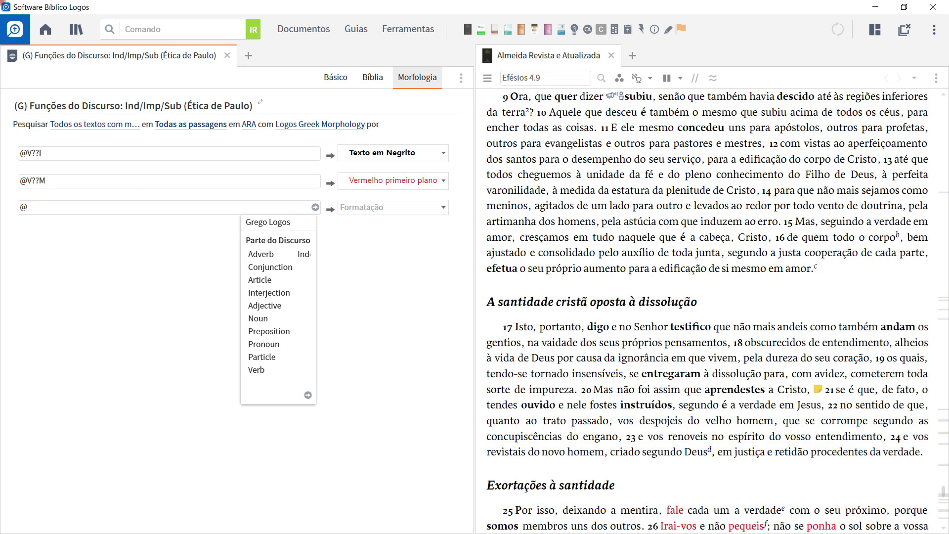
{"action": "type", "text": "v"}
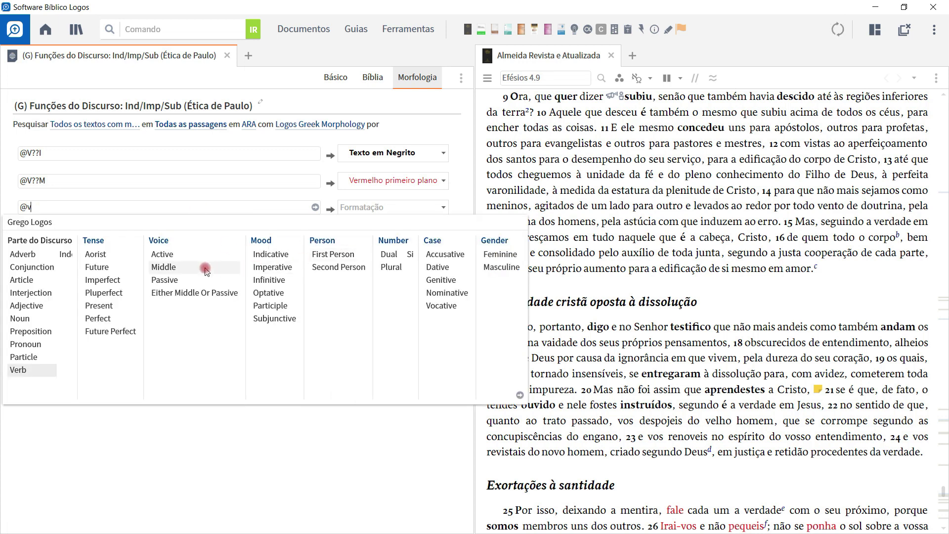
{"action": "left_click", "coordinate": [114, 261]}
{"action": "left_click", "coordinate": [285, 271]}
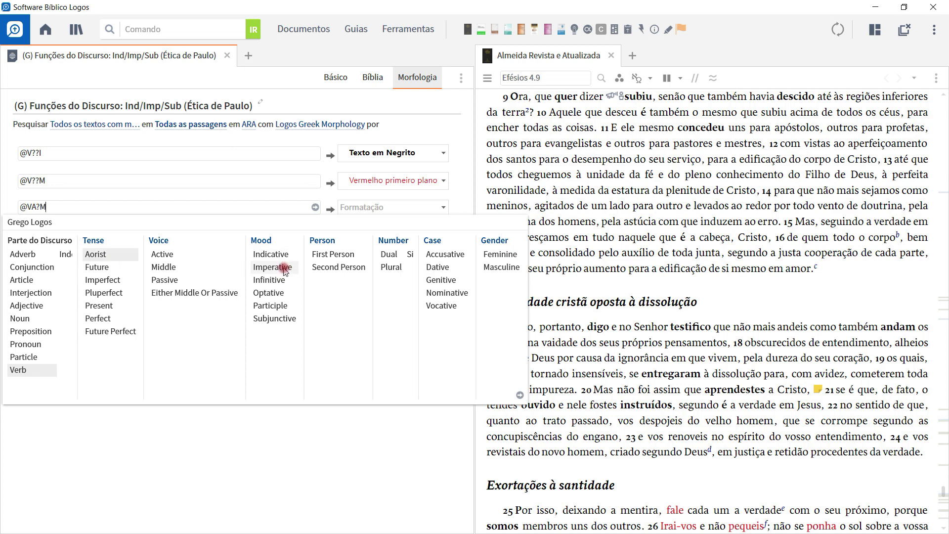
{"action": "left_click", "coordinate": [301, 273]}
{"action": "left_click", "coordinate": [519, 394]}
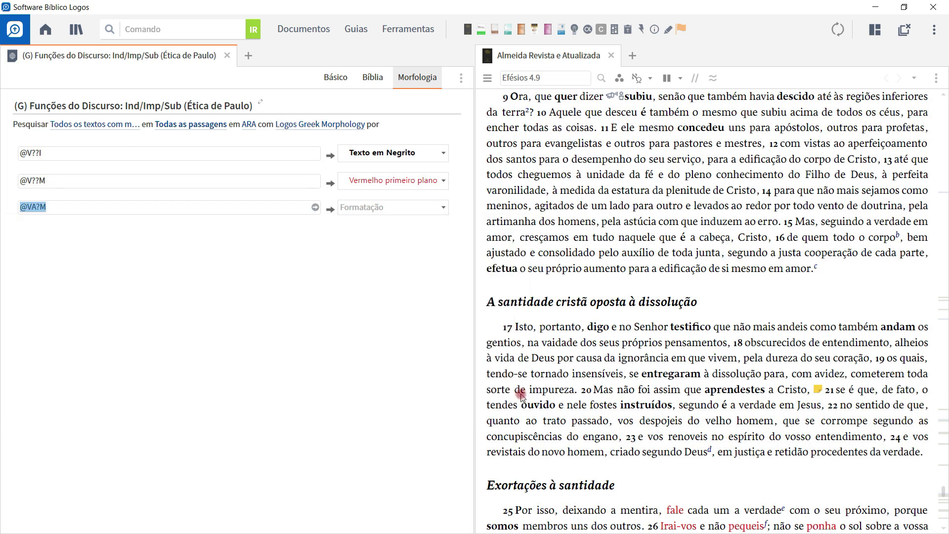
{"action": "left_click", "coordinate": [390, 305]}
{"action": "left_click", "coordinate": [436, 208]}
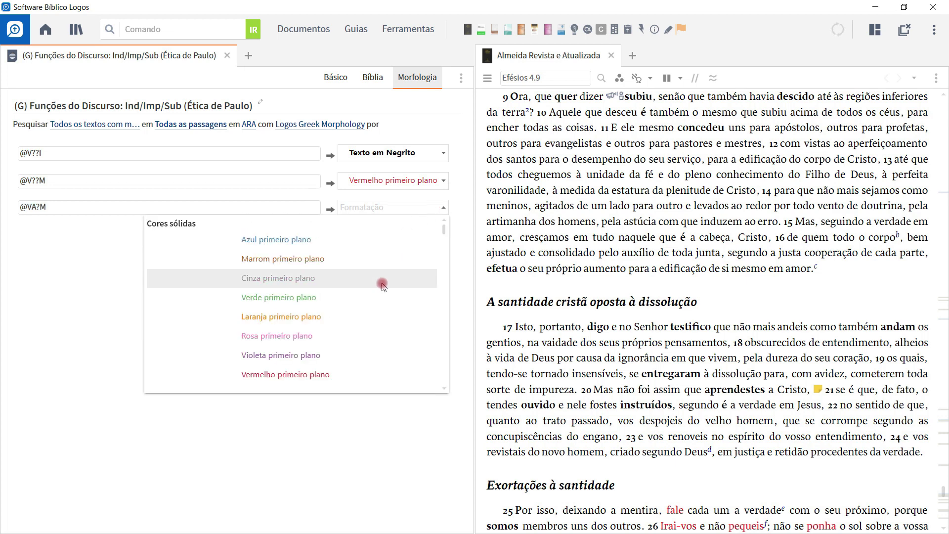
{"action": "scroll", "coordinate": [383, 285], "scroll_direction": "down", "scroll_amount": 3}
{"action": "scroll", "coordinate": [383, 285], "scroll_direction": "down", "scroll_amount": 3}
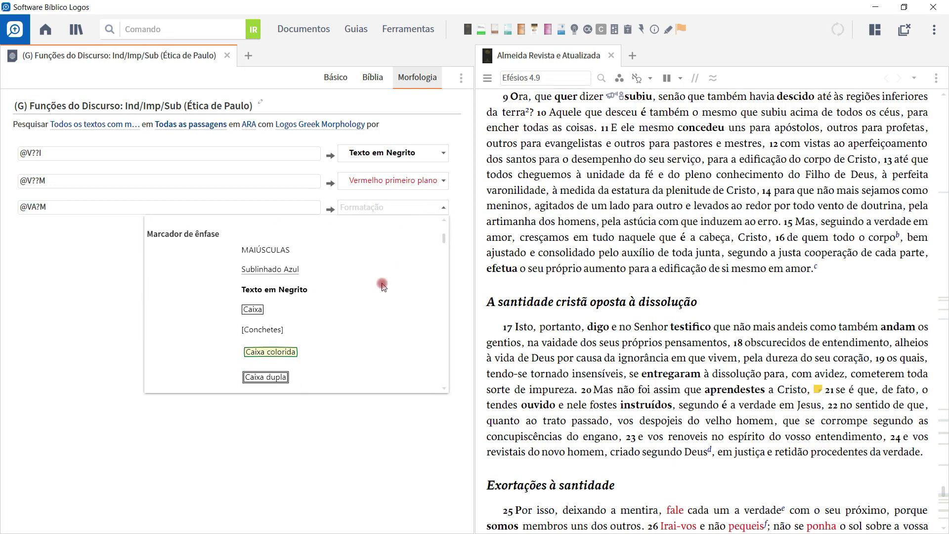
{"action": "scroll", "coordinate": [382, 286], "scroll_direction": "down", "scroll_amount": 4}
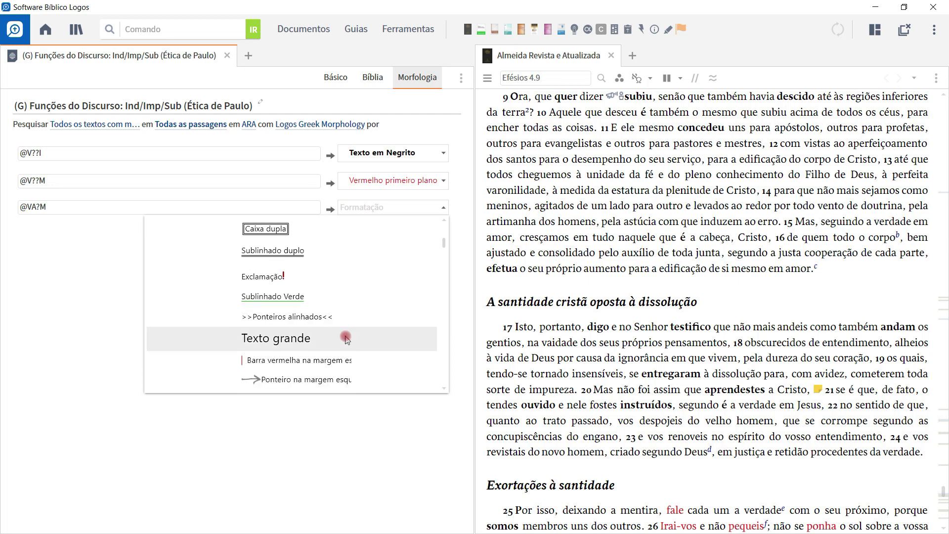
{"action": "left_click", "coordinate": [346, 338]}
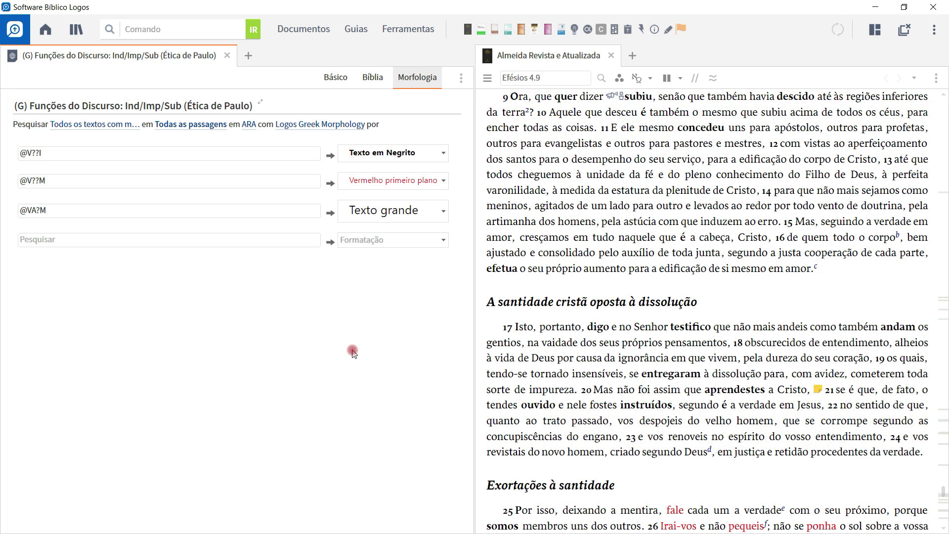
{"action": "left_click", "coordinate": [211, 242]}
{"action": "type", "text": "@"}
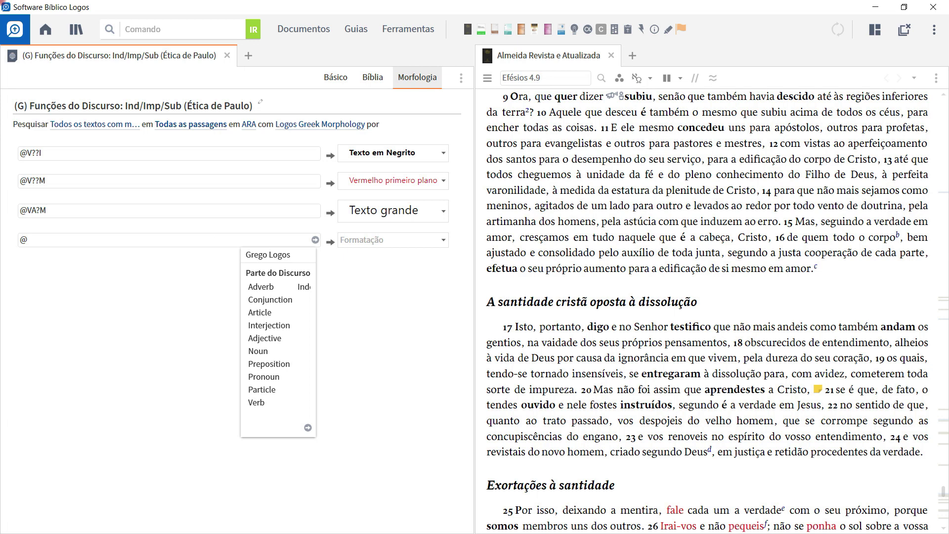
{"action": "left_click", "coordinate": [256, 402]}
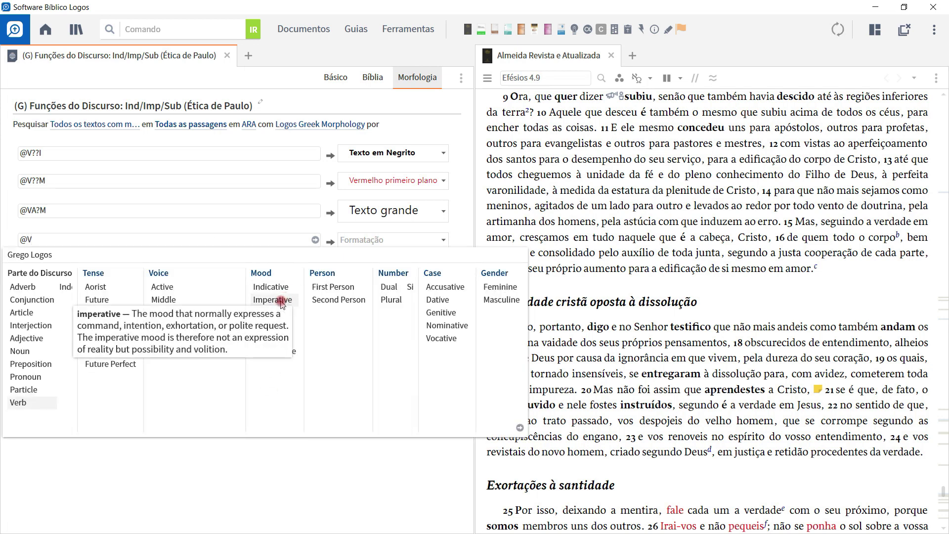
{"action": "left_click", "coordinate": [282, 301]}
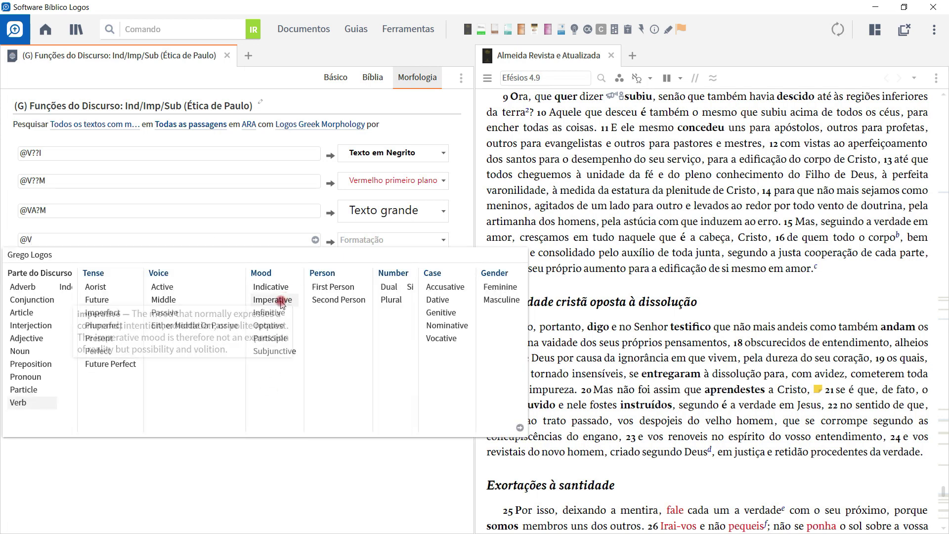
{"action": "left_click", "coordinate": [109, 337]}
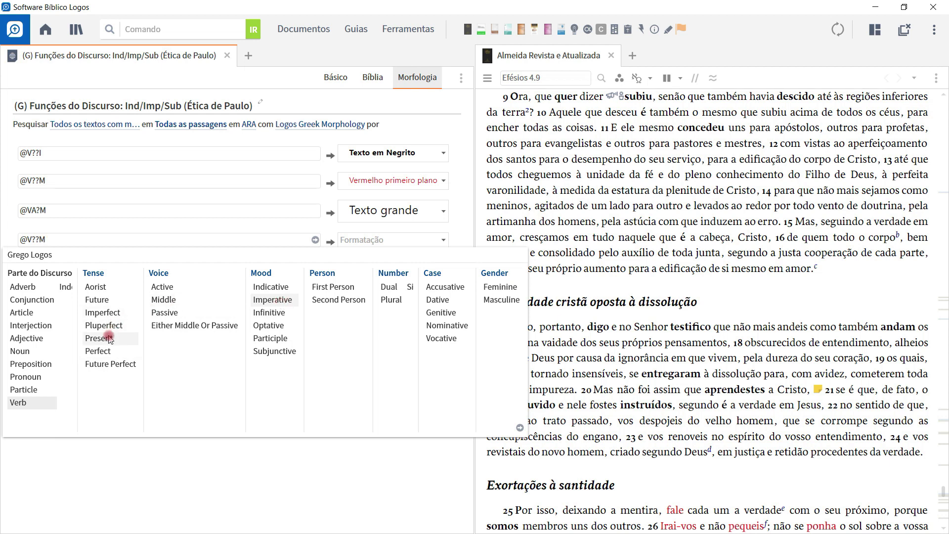
{"action": "left_click", "coordinate": [517, 428]}
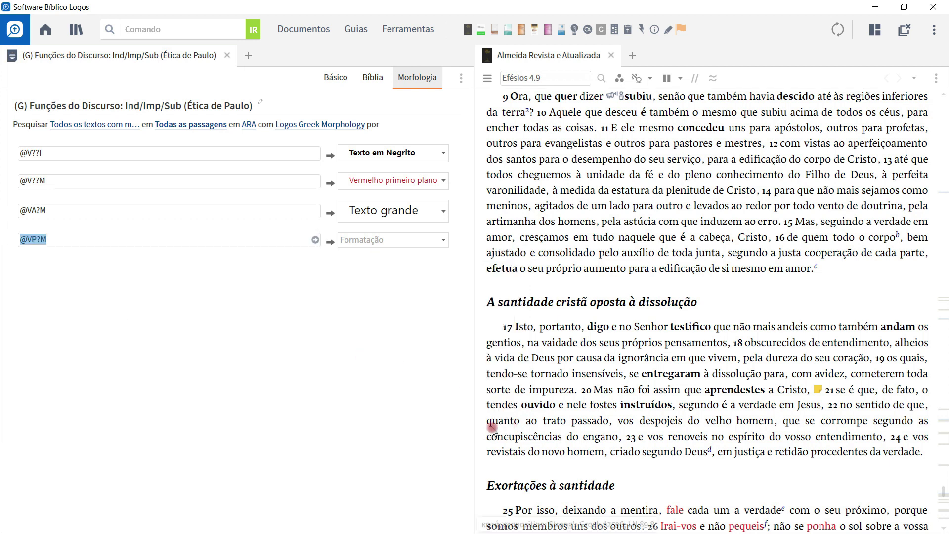
{"action": "left_click", "coordinate": [426, 242]}
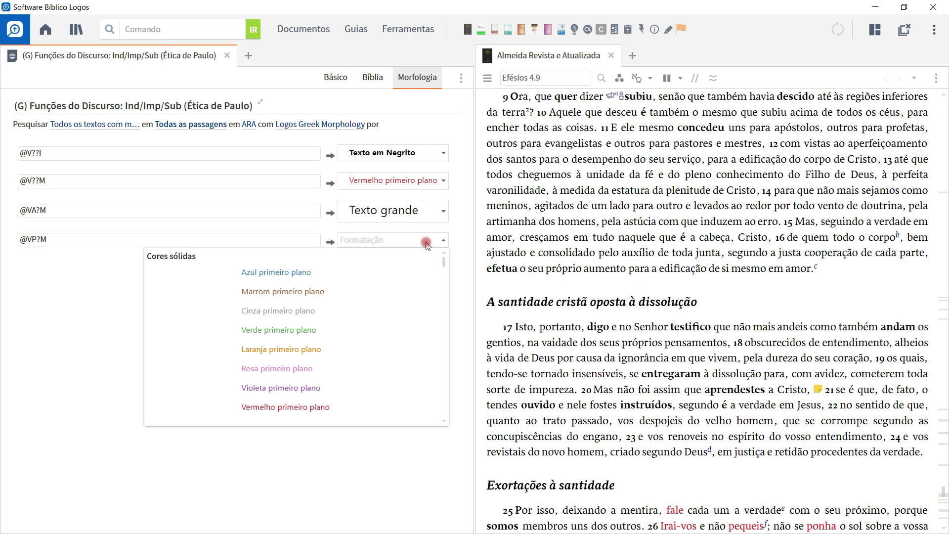
{"action": "scroll", "coordinate": [367, 303], "scroll_direction": "down", "scroll_amount": 4}
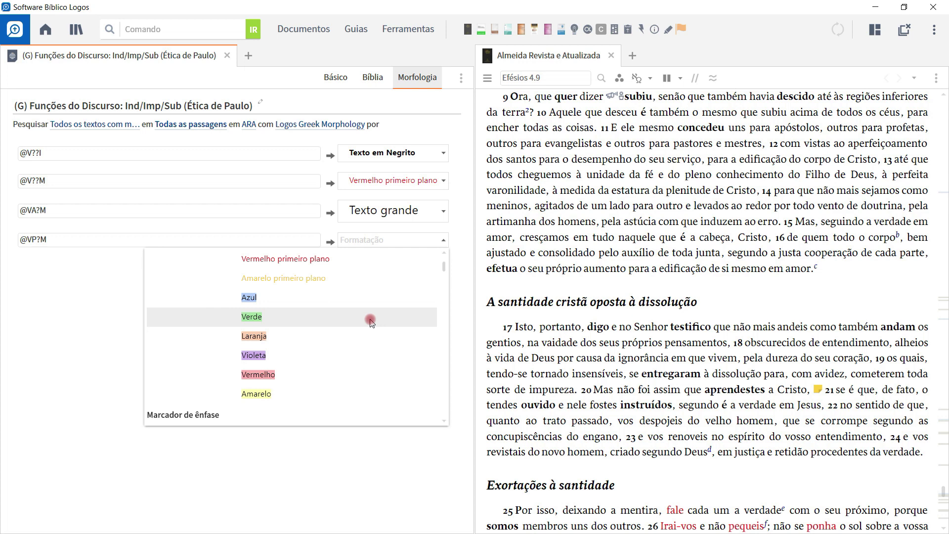
{"action": "scroll", "coordinate": [372, 322], "scroll_direction": "down", "scroll_amount": 3}
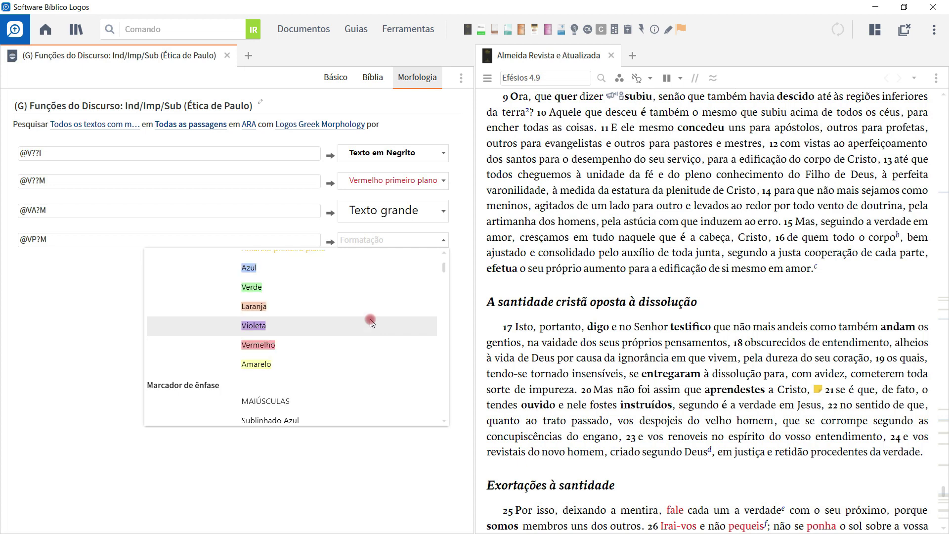
{"action": "scroll", "coordinate": [372, 322], "scroll_direction": "down", "scroll_amount": 1}
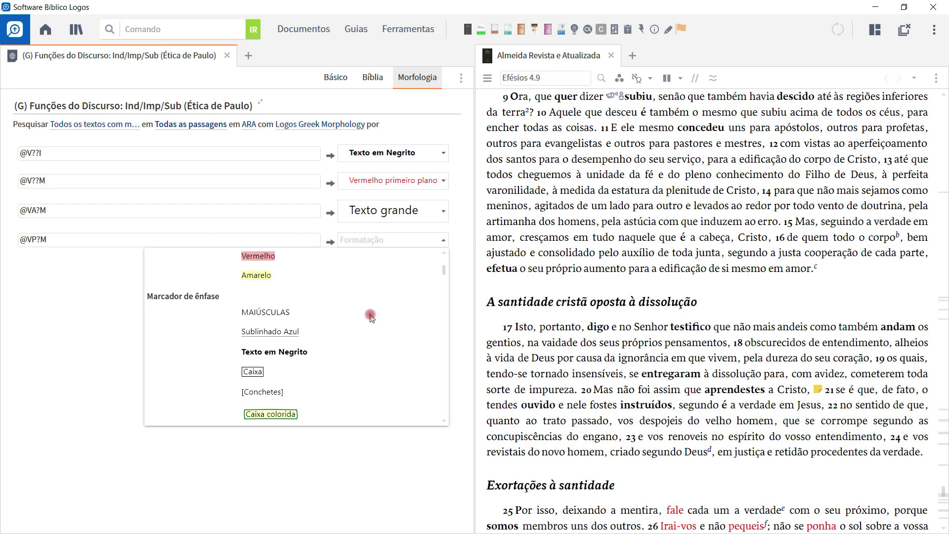
{"action": "left_click", "coordinate": [289, 315]}
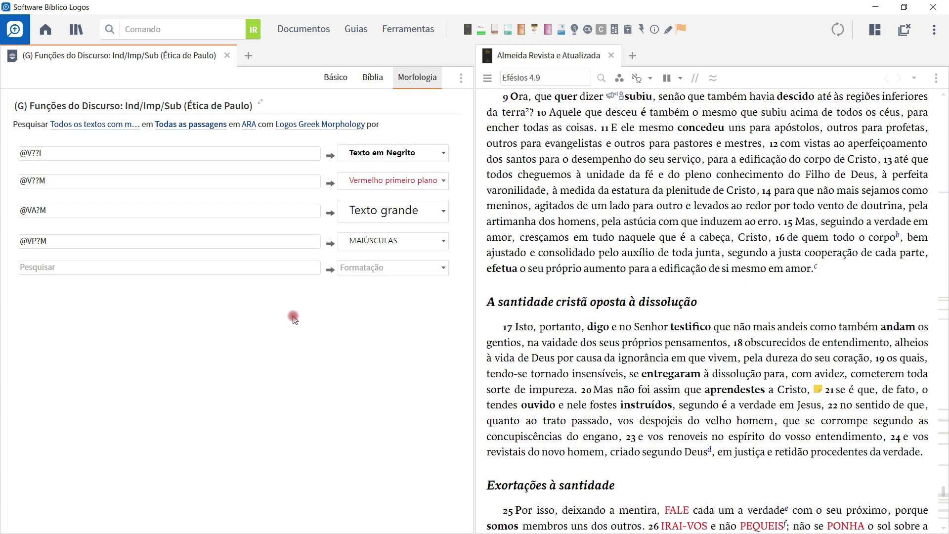
Define the fifth search term as Greek verbs in the subjunctive mood (@V??S).
{"action": "left_click", "coordinate": [216, 270]}
{"action": "left_click", "coordinate": [217, 270]}
{"action": "type", "text": "@v"}
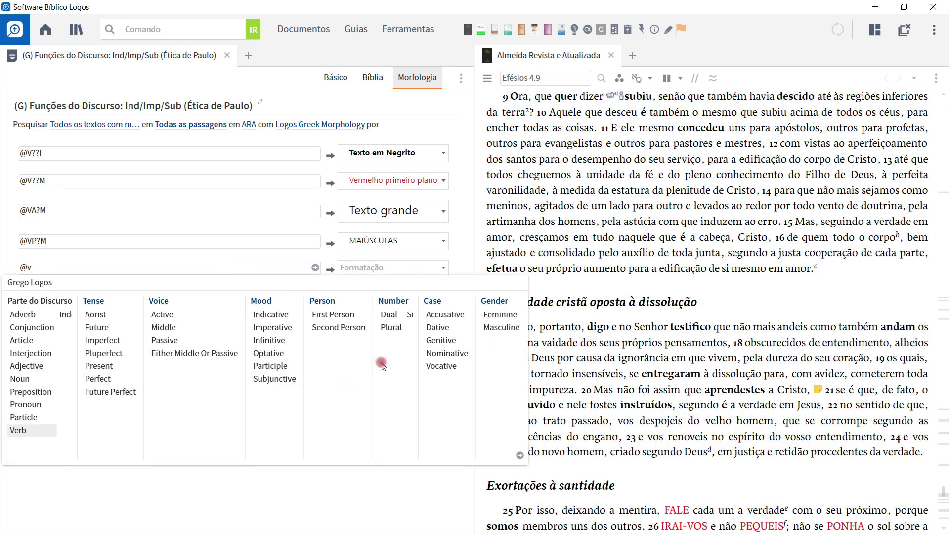
{"action": "left_click", "coordinate": [280, 390]}
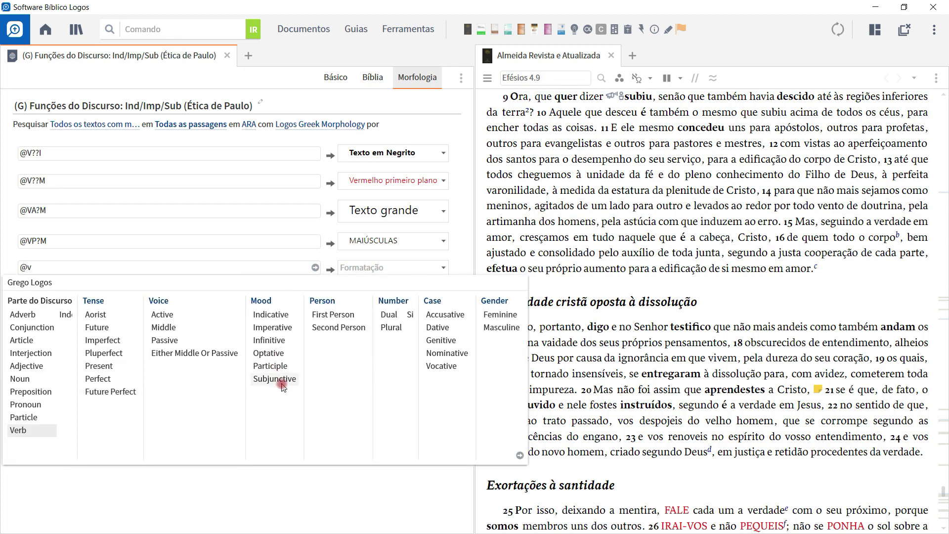
{"action": "left_click", "coordinate": [519, 456]}
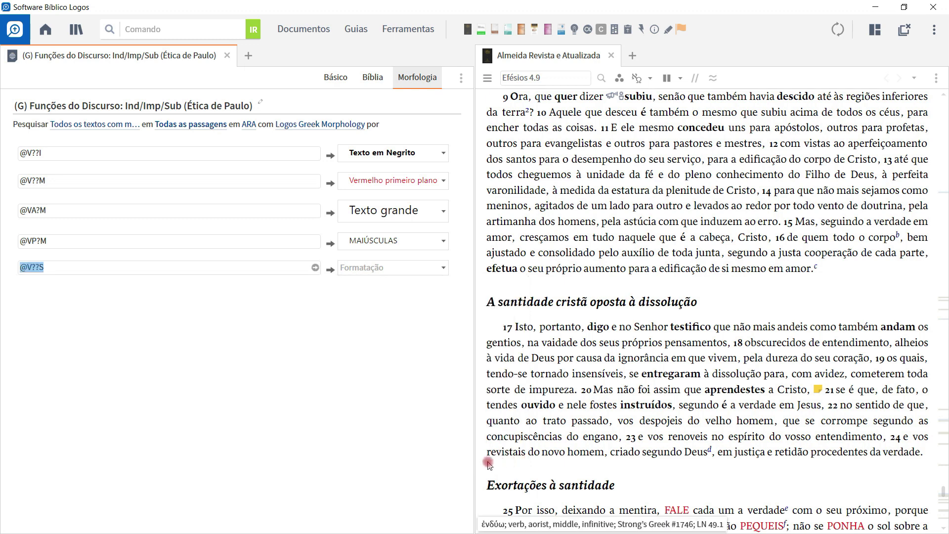
Assign the emphasis style Vermelho sublinhado to the subjunctive term (@V??S).
{"action": "left_click", "coordinate": [430, 272]}
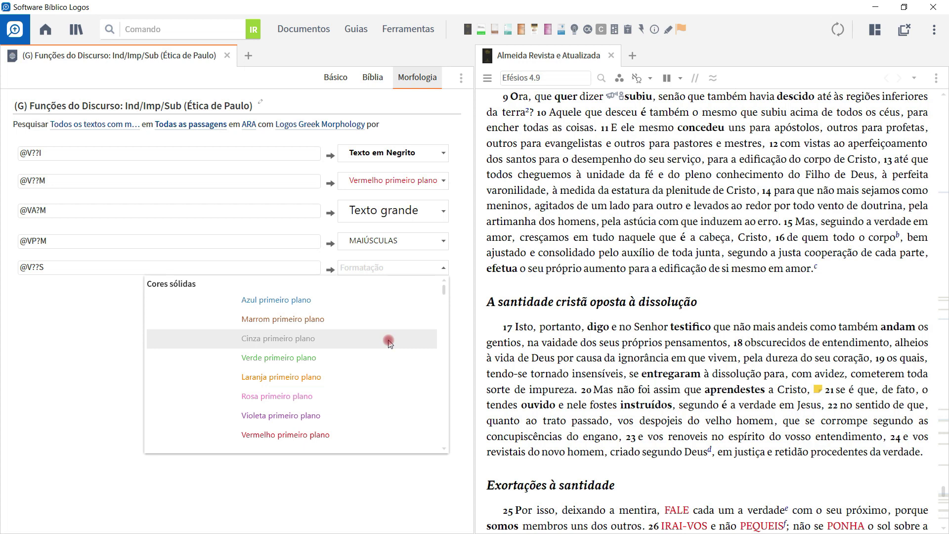
{"action": "scroll", "coordinate": [389, 343], "scroll_direction": "down", "scroll_amount": 2}
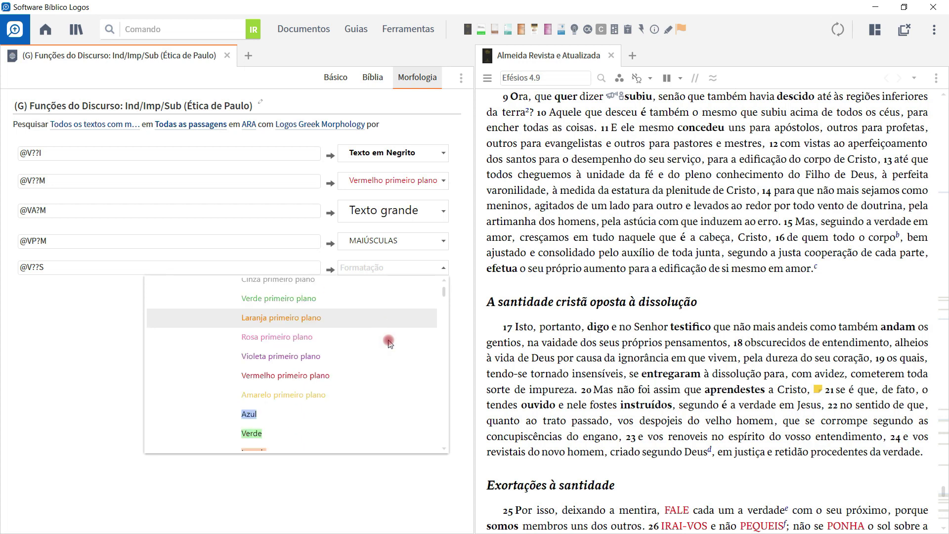
{"action": "scroll", "coordinate": [389, 342], "scroll_direction": "down", "scroll_amount": 5}
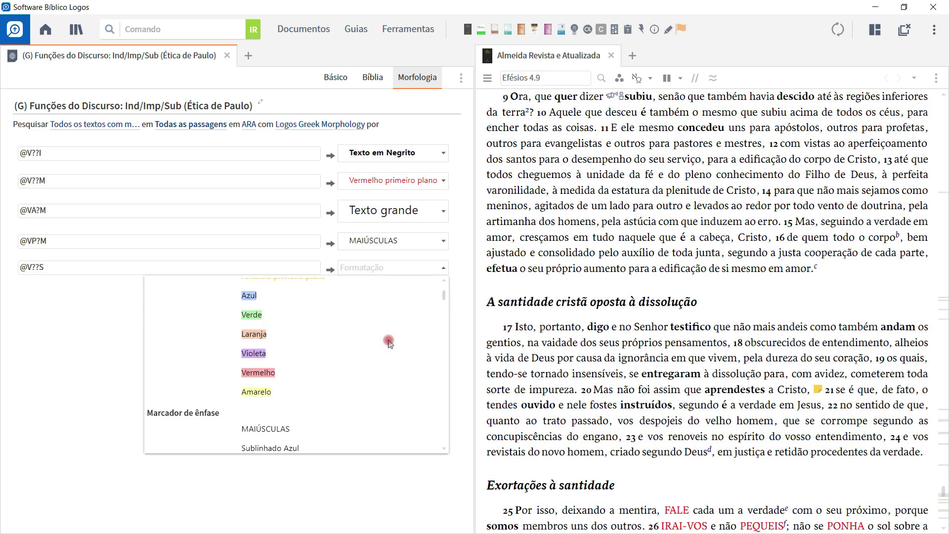
{"action": "scroll", "coordinate": [389, 343], "scroll_direction": "down", "scroll_amount": 3}
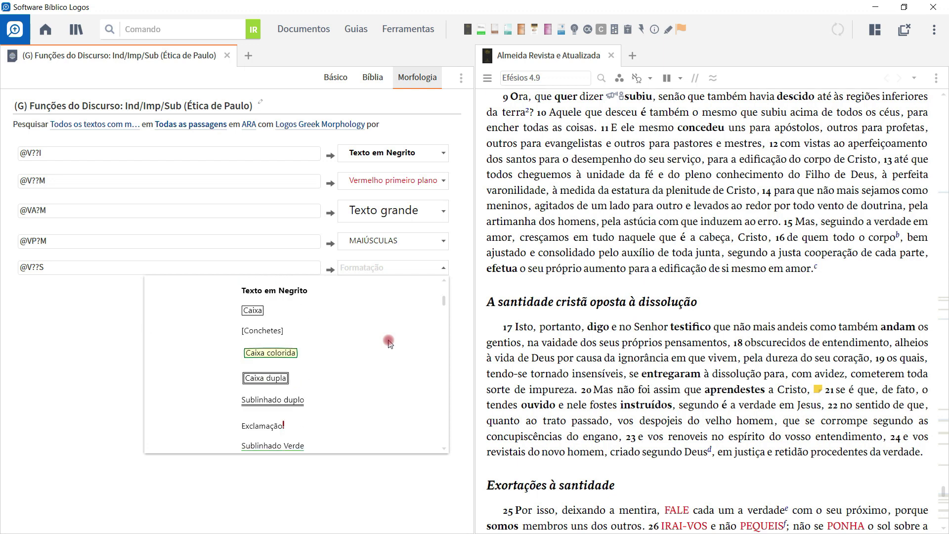
{"action": "scroll", "coordinate": [389, 342], "scroll_direction": "down", "scroll_amount": 1}
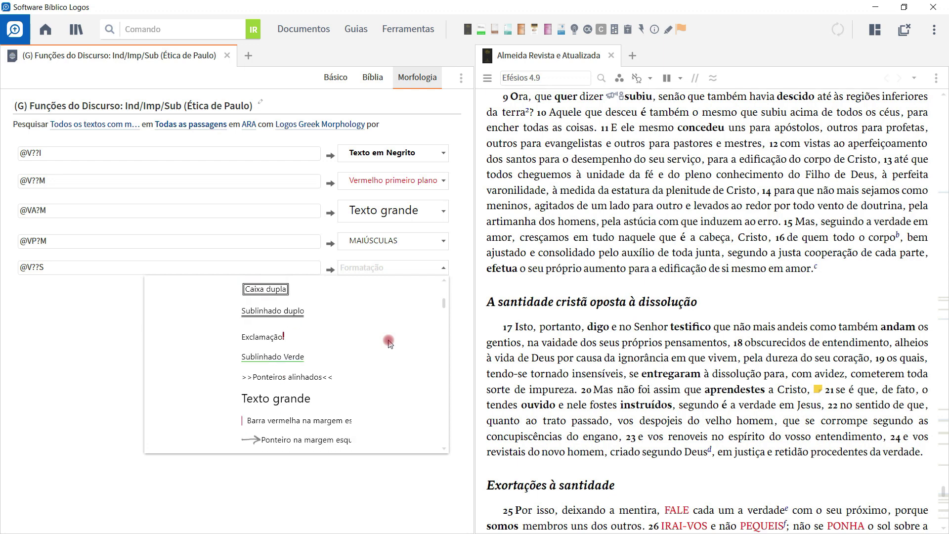
{"action": "scroll", "coordinate": [389, 342], "scroll_direction": "down", "scroll_amount": 2}
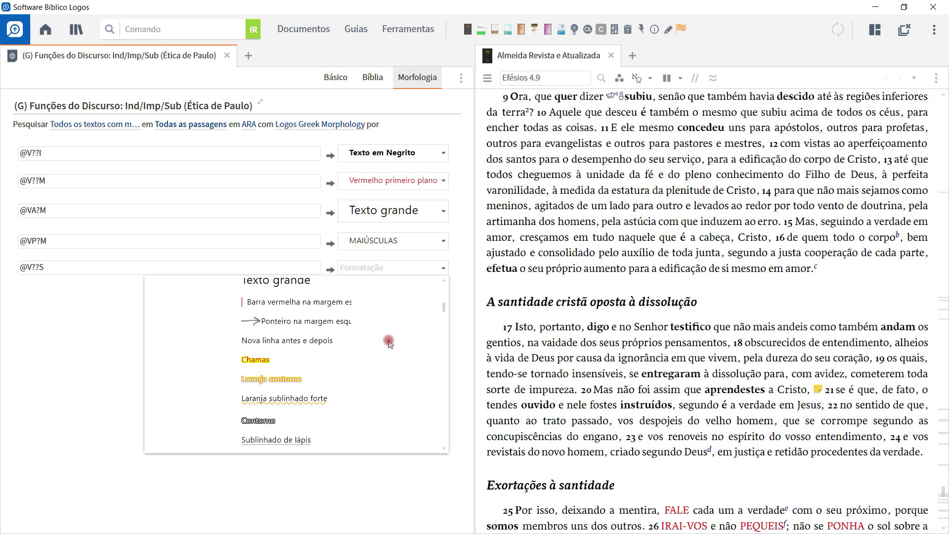
{"action": "scroll", "coordinate": [390, 343], "scroll_direction": "down", "scroll_amount": 1}
{"action": "scroll", "coordinate": [390, 343], "scroll_direction": "down", "scroll_amount": 3}
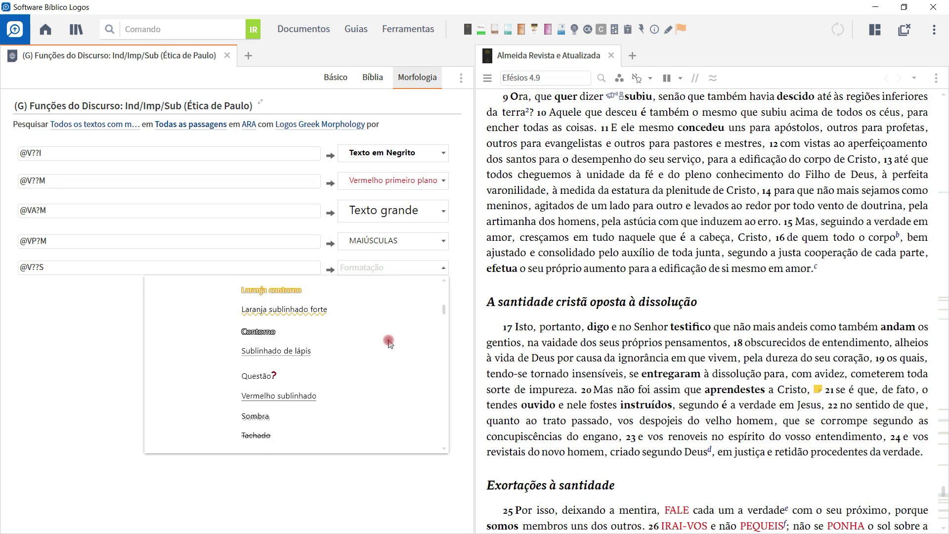
{"action": "left_click", "coordinate": [320, 399]}
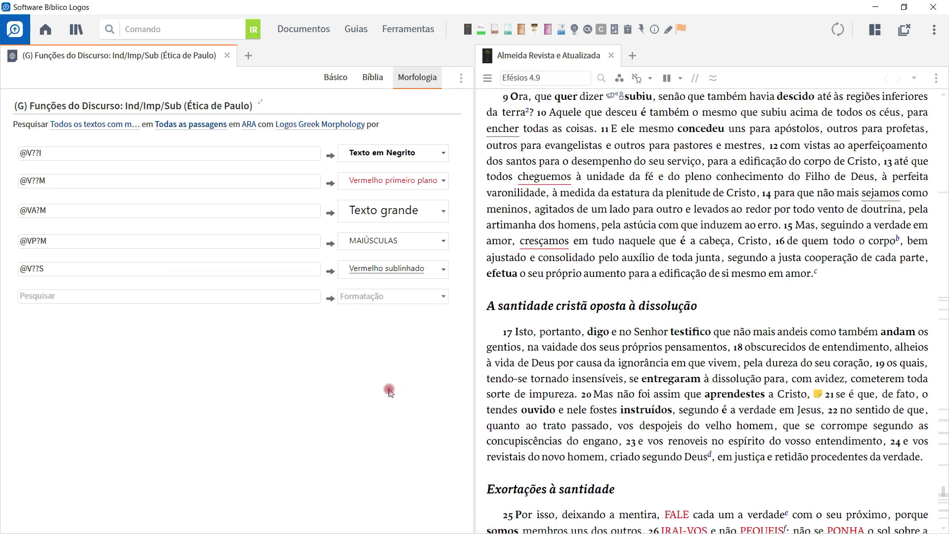
Check how the filter formats indicative, imperative and subjunctive verbs in Ephesians 4 and early chapter 5.
{"action": "scroll", "coordinate": [706, 345], "scroll_direction": "down", "scroll_amount": 6}
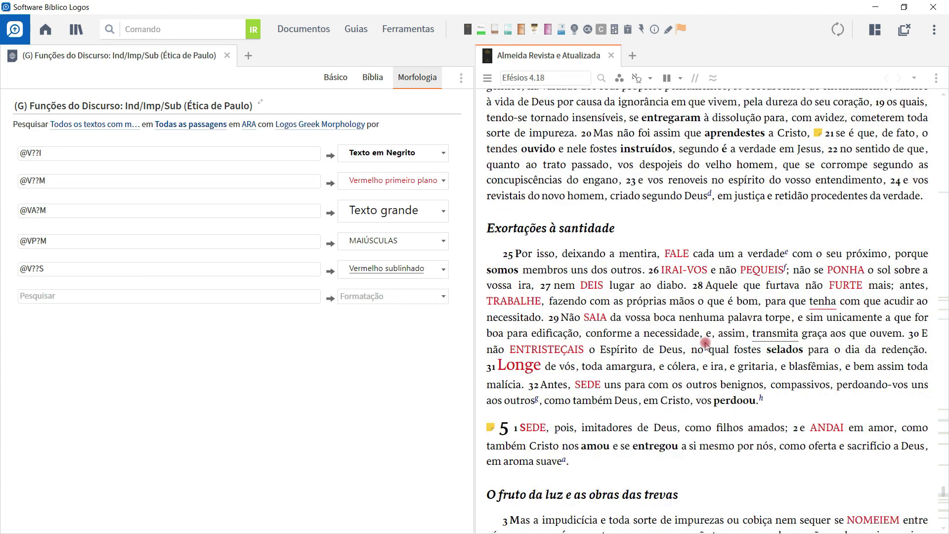
{"action": "scroll", "coordinate": [706, 346], "scroll_direction": "up", "scroll_amount": 5}
{"action": "scroll", "coordinate": [706, 346], "scroll_direction": "down", "scroll_amount": 3}
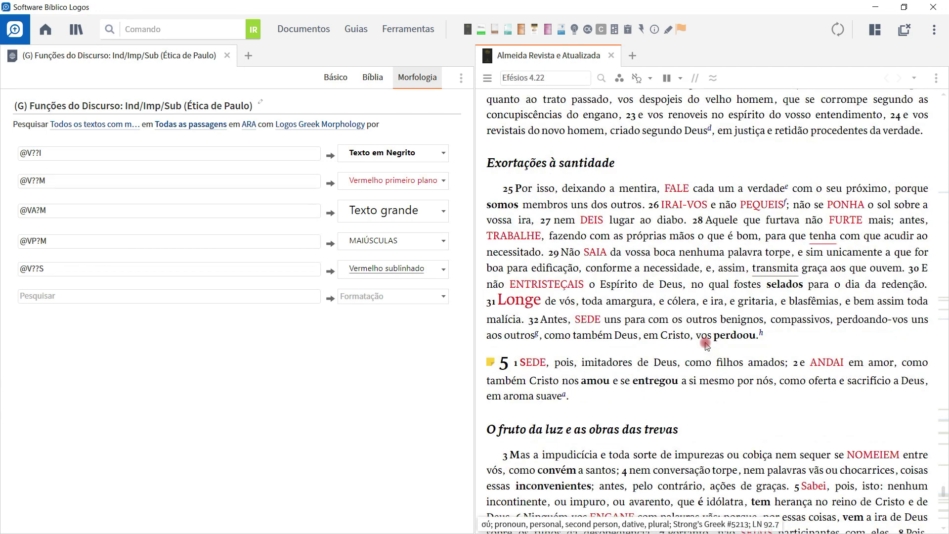
{"action": "scroll", "coordinate": [706, 342], "scroll_direction": "down", "scroll_amount": 1}
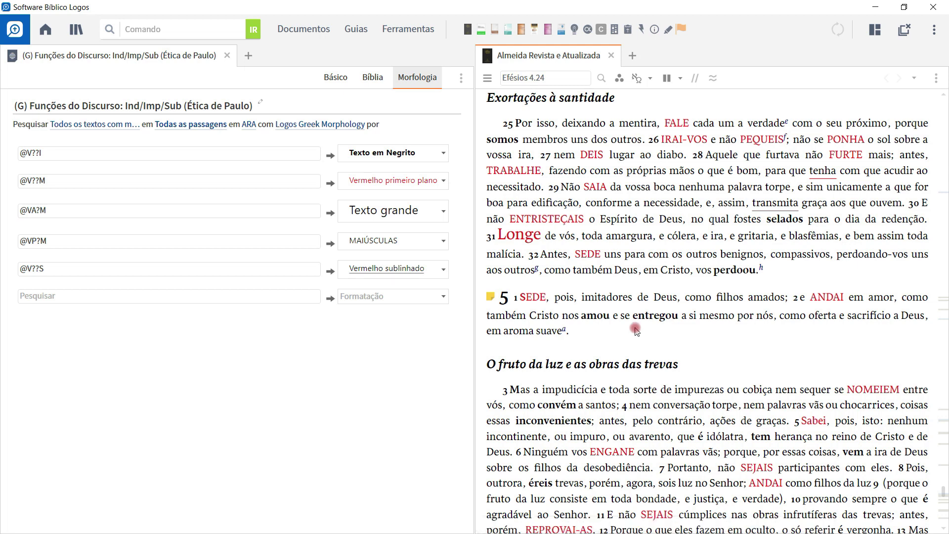
Turn the (G) Funções do Discurso: Ind/Imp/Sub filter off and back on in the Bible to compare the text.
{"action": "left_click", "coordinate": [620, 80]}
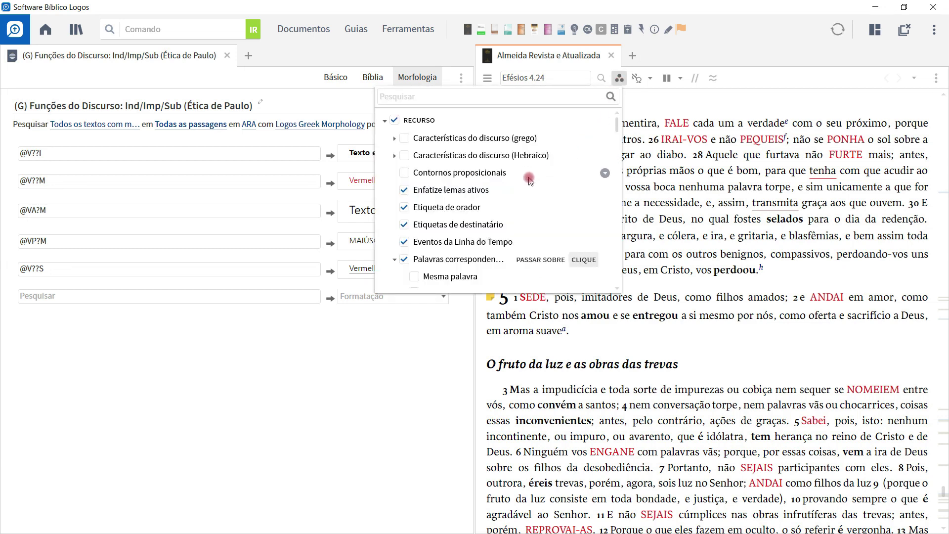
{"action": "scroll", "coordinate": [529, 180], "scroll_direction": "down", "scroll_amount": 1}
{"action": "scroll", "coordinate": [529, 180], "scroll_direction": "down", "scroll_amount": 5}
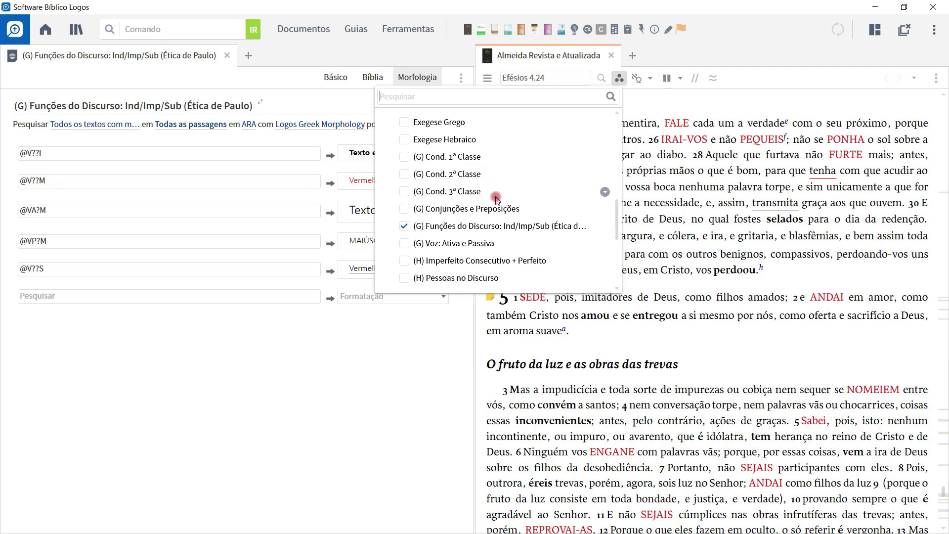
{"action": "scroll", "coordinate": [492, 196], "scroll_direction": "down", "scroll_amount": 4}
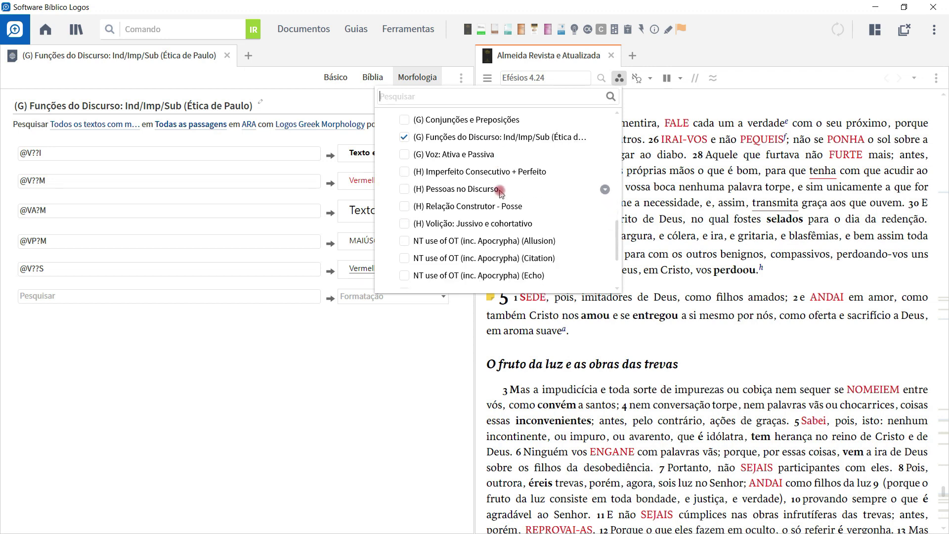
{"action": "scroll", "coordinate": [488, 207], "scroll_direction": "up", "scroll_amount": 3}
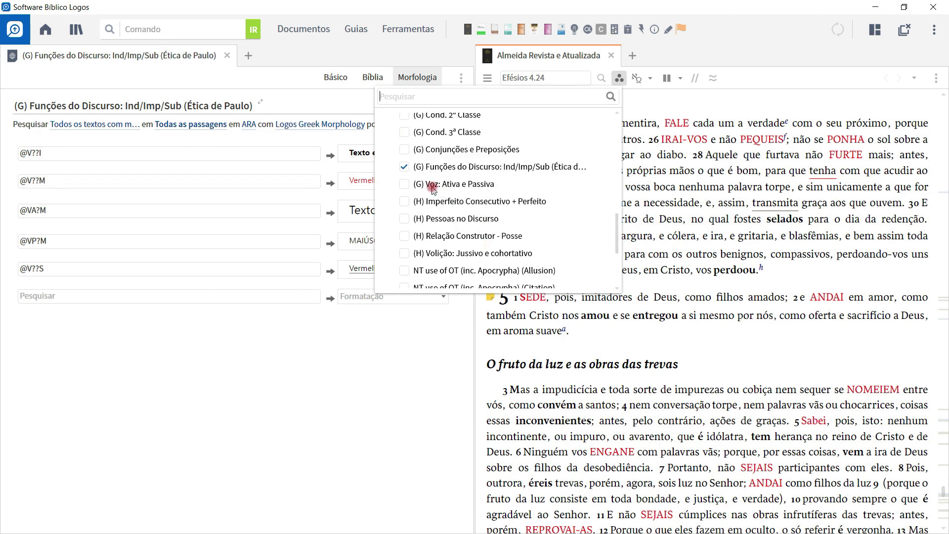
{"action": "left_click", "coordinate": [405, 167]}
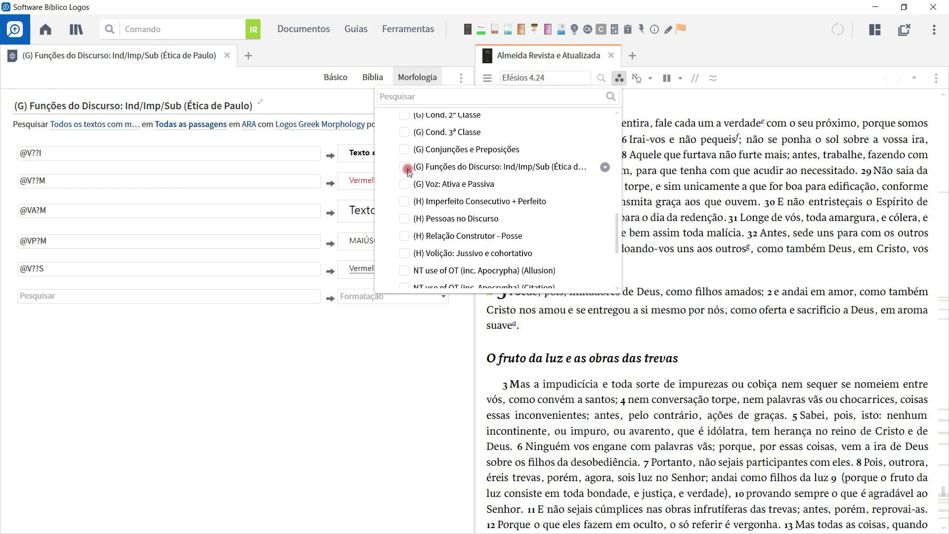
{"action": "left_click", "coordinate": [405, 167]}
Review the other Greek (G) and Hebrew (H) custom filters in the Bible's visual filter list, and close the list.
{"action": "scroll", "coordinate": [420, 167], "scroll_direction": "up", "scroll_amount": 3}
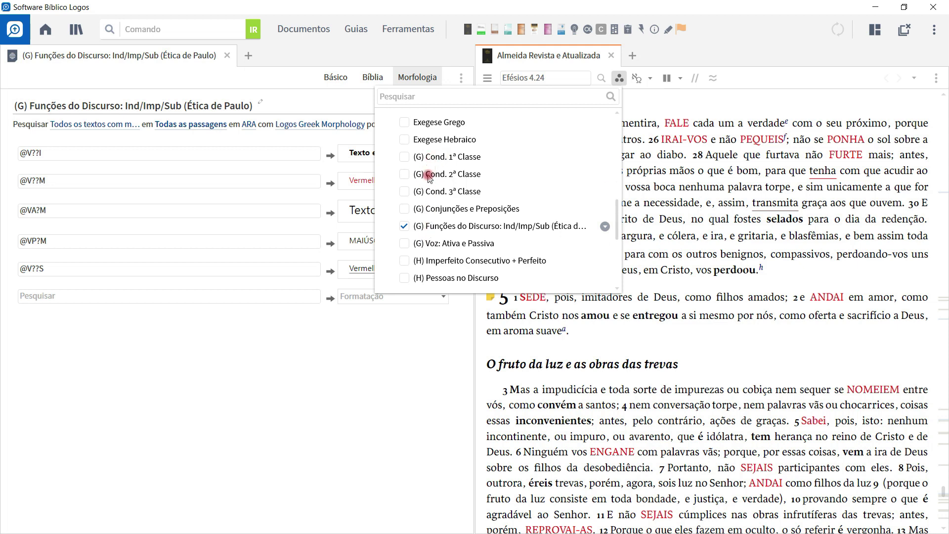
{"action": "scroll", "coordinate": [430, 218], "scroll_direction": "down", "scroll_amount": 1}
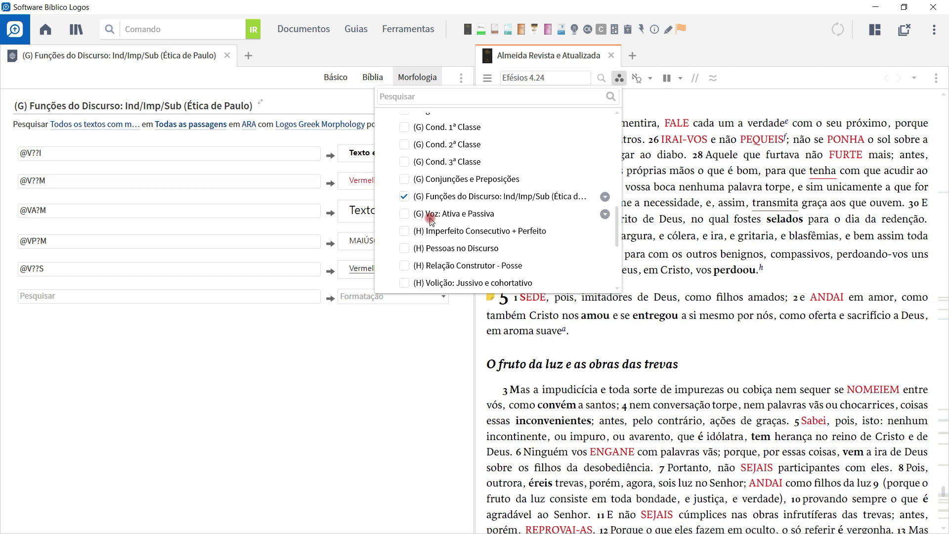
{"action": "scroll", "coordinate": [442, 208], "scroll_direction": "down", "scroll_amount": 1}
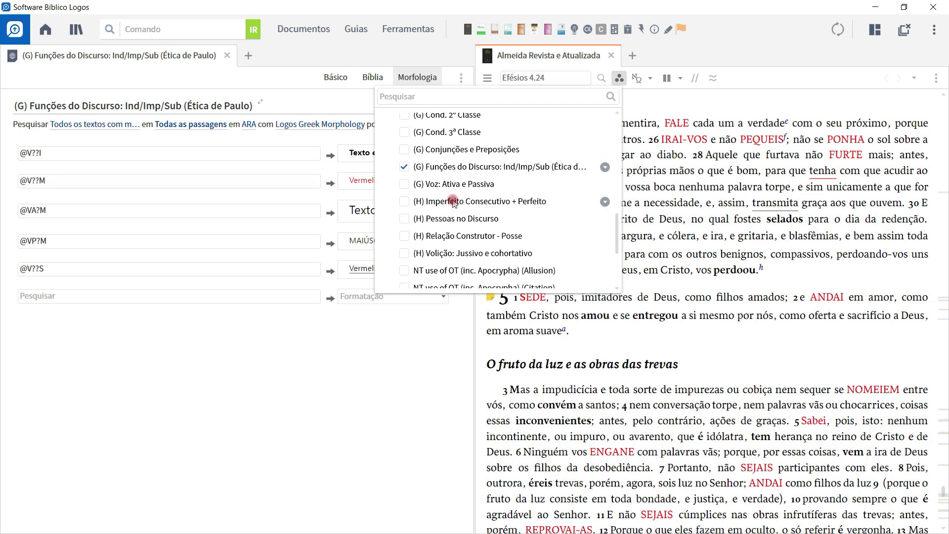
{"action": "scroll", "coordinate": [452, 190], "scroll_direction": "down", "scroll_amount": 2}
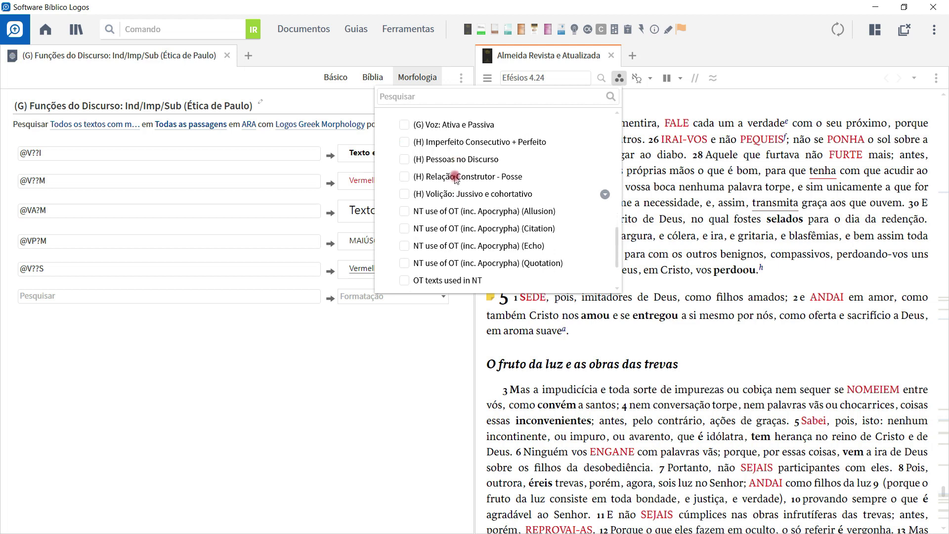
{"action": "scroll", "coordinate": [446, 189], "scroll_direction": "up", "scroll_amount": 2}
{"action": "scroll", "coordinate": [445, 190], "scroll_direction": "up", "scroll_amount": 3}
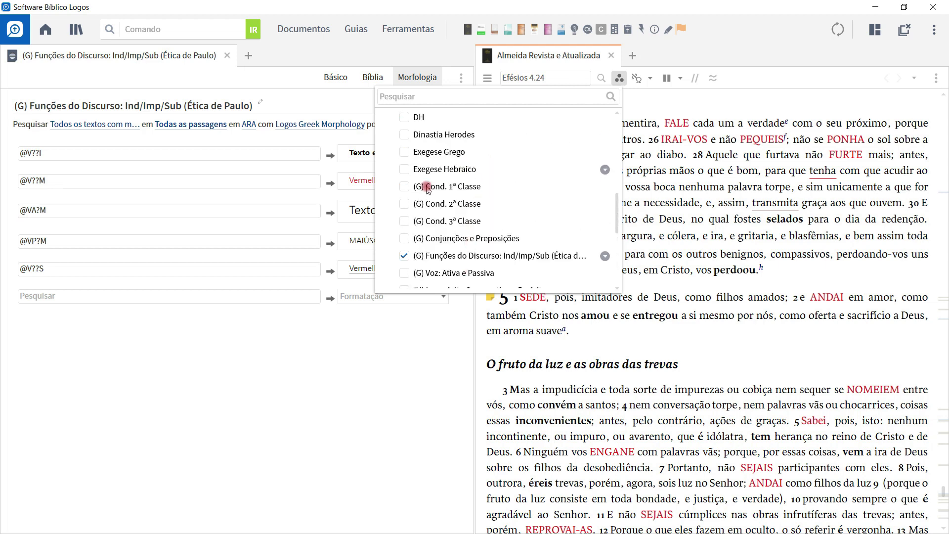
{"action": "scroll", "coordinate": [441, 203], "scroll_direction": "up", "scroll_amount": 2}
{"action": "scroll", "coordinate": [476, 190], "scroll_direction": "down", "scroll_amount": 2}
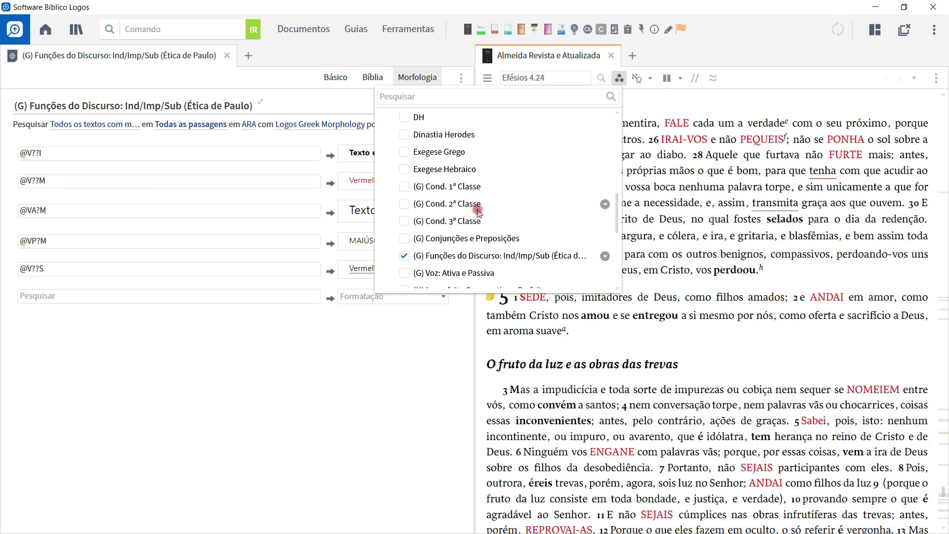
{"action": "scroll", "coordinate": [473, 200], "scroll_direction": "down", "scroll_amount": 1}
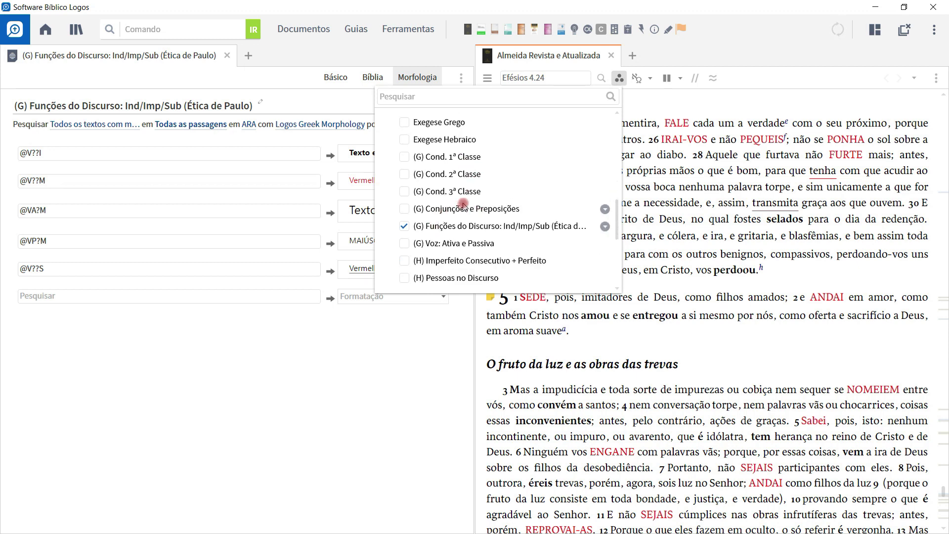
{"action": "scroll", "coordinate": [463, 205], "scroll_direction": "down", "scroll_amount": 1}
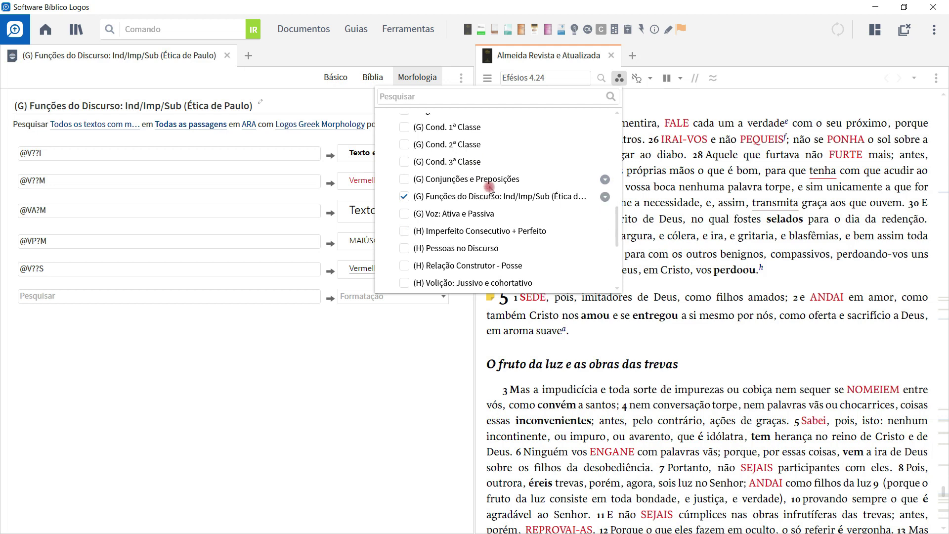
{"action": "left_click", "coordinate": [404, 197]}
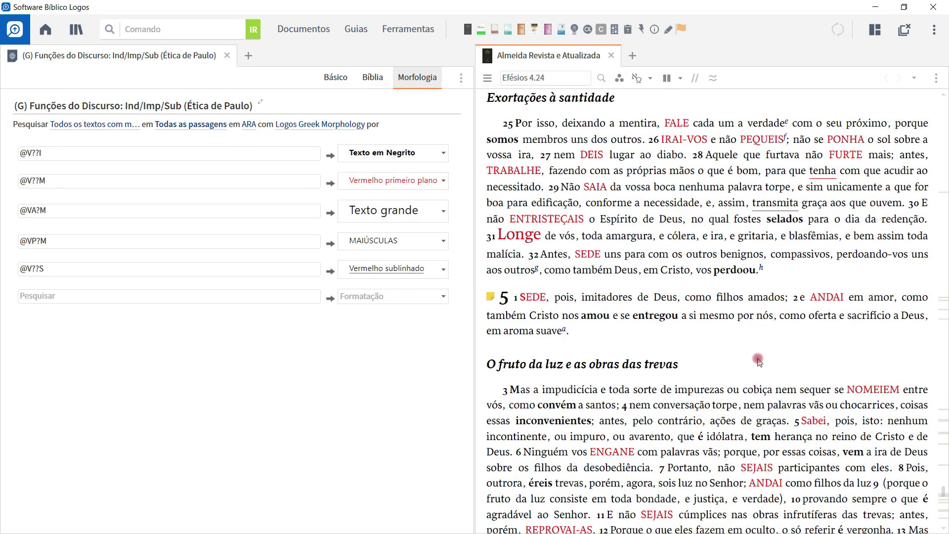
Examine the formatted verbs from Ephesians 4.25 to 5.2, comparing the imperatives with the indicatives and subjunctives.
{"action": "scroll", "coordinate": [716, 363], "scroll_direction": "down", "scroll_amount": 3}
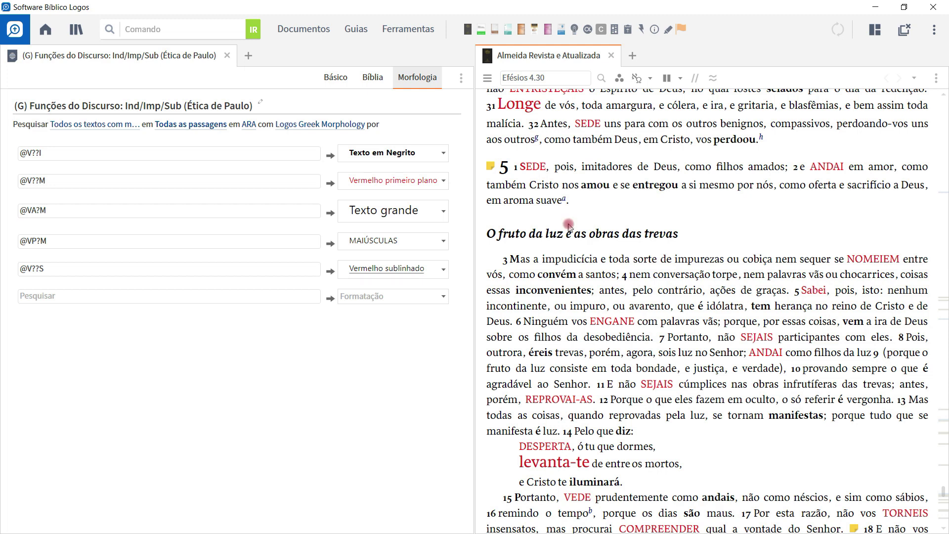
{"action": "scroll", "coordinate": [615, 248], "scroll_direction": "up", "scroll_amount": 3}
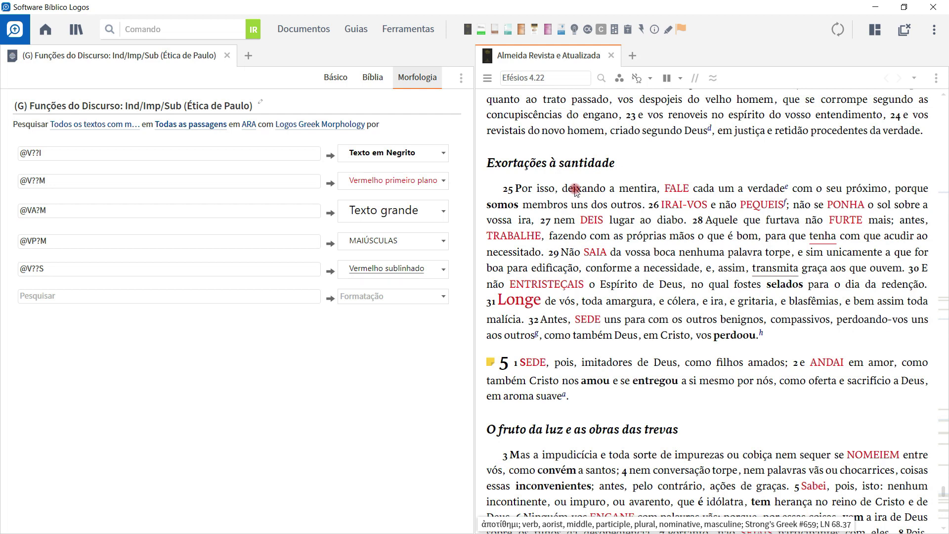
{"action": "scroll", "coordinate": [575, 190], "scroll_direction": "down", "scroll_amount": 1}
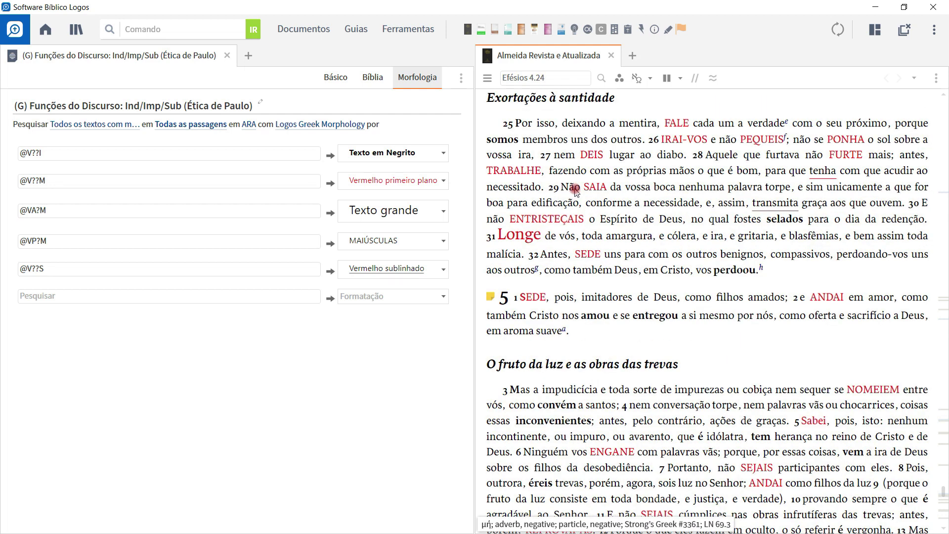
{"action": "scroll", "coordinate": [575, 190], "scroll_direction": "down", "scroll_amount": 2}
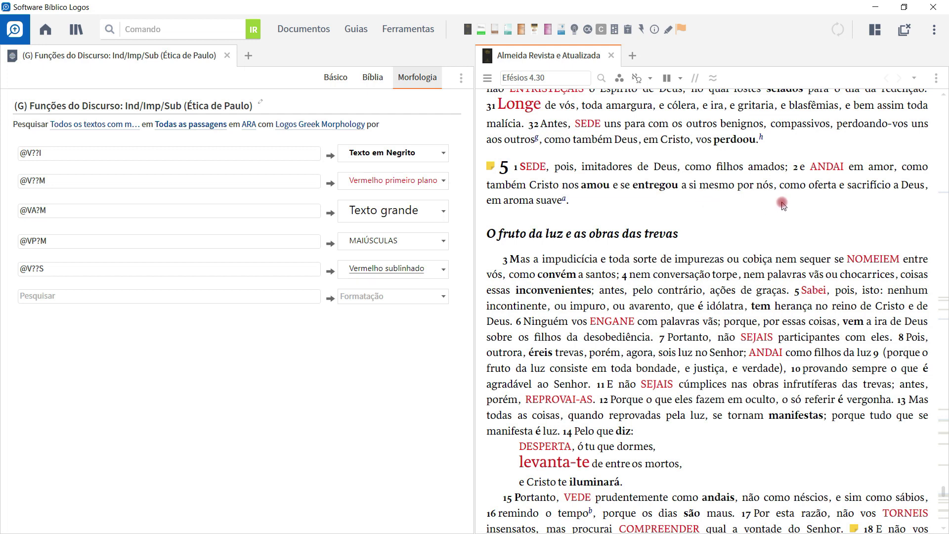
{"action": "mouse_move", "coordinate": [817, 197]}
{"action": "mouse_move", "coordinate": [729, 192]}
Examine the marked imperatives and indicatives across Ephesians 5, from the fruit of light section to the husband and wife section.
{"action": "scroll", "coordinate": [640, 247], "scroll_direction": "down", "scroll_amount": 5}
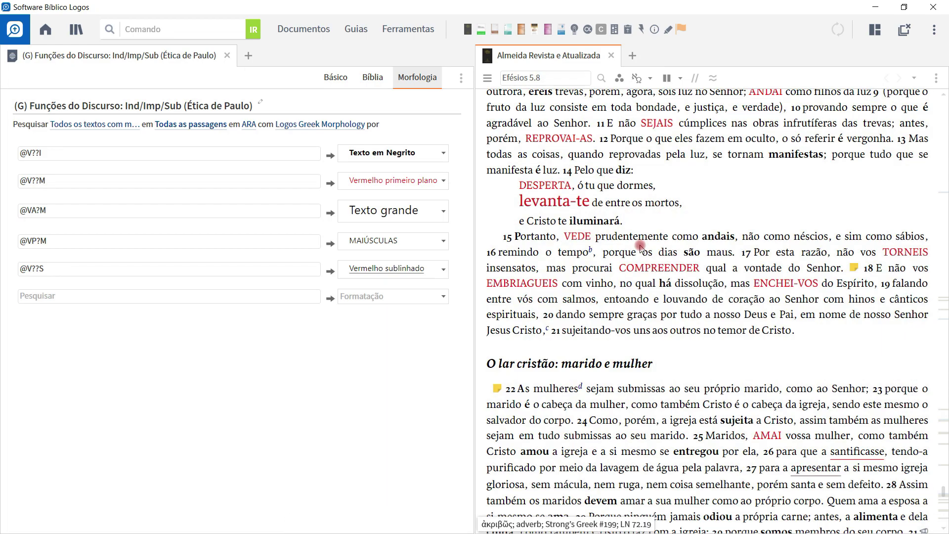
{"action": "scroll", "coordinate": [640, 247], "scroll_direction": "down", "scroll_amount": 3}
{"action": "scroll", "coordinate": [640, 247], "scroll_direction": "up", "scroll_amount": 9}
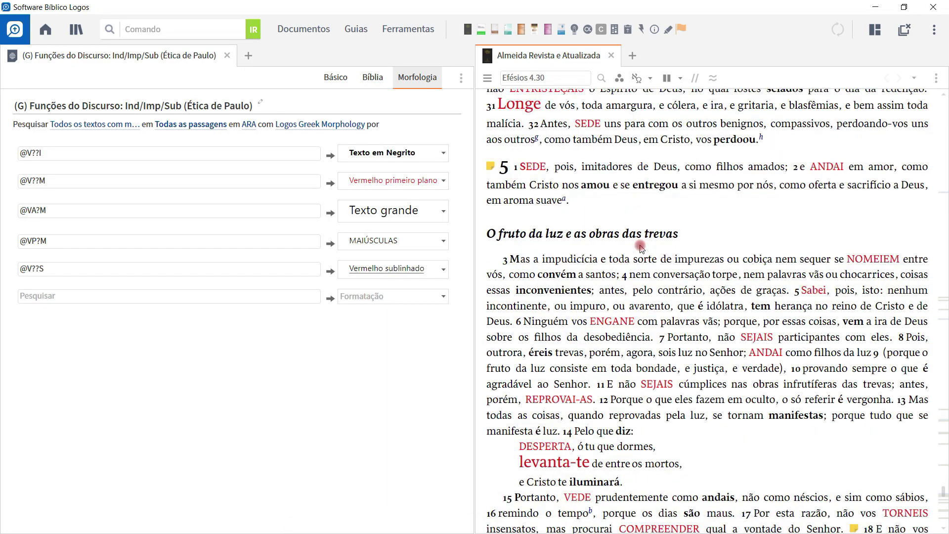
{"action": "scroll", "coordinate": [639, 247], "scroll_direction": "up", "scroll_amount": 1}
{"action": "scroll", "coordinate": [640, 247], "scroll_direction": "down", "scroll_amount": 1}
{"action": "scroll", "coordinate": [635, 314], "scroll_direction": "down", "scroll_amount": 2}
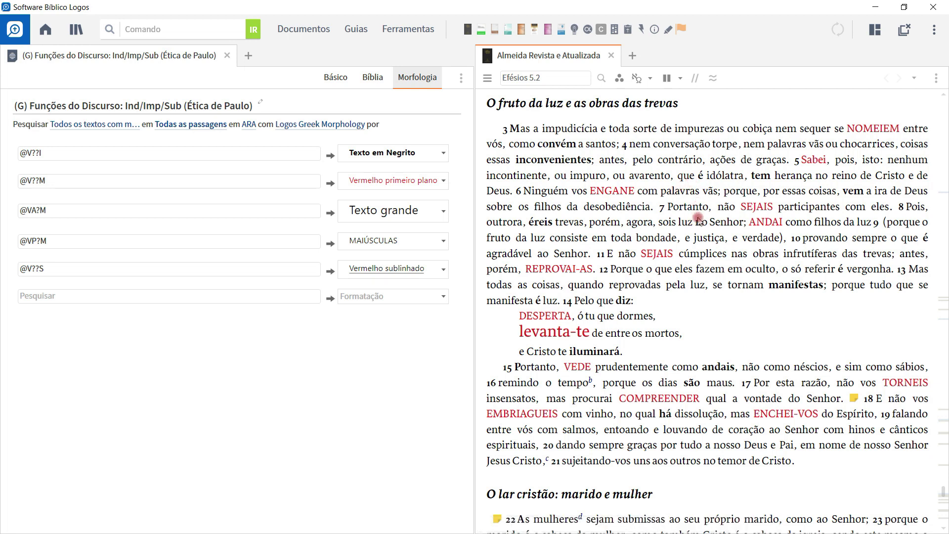
{"action": "scroll", "coordinate": [700, 219], "scroll_direction": "down", "scroll_amount": 5}
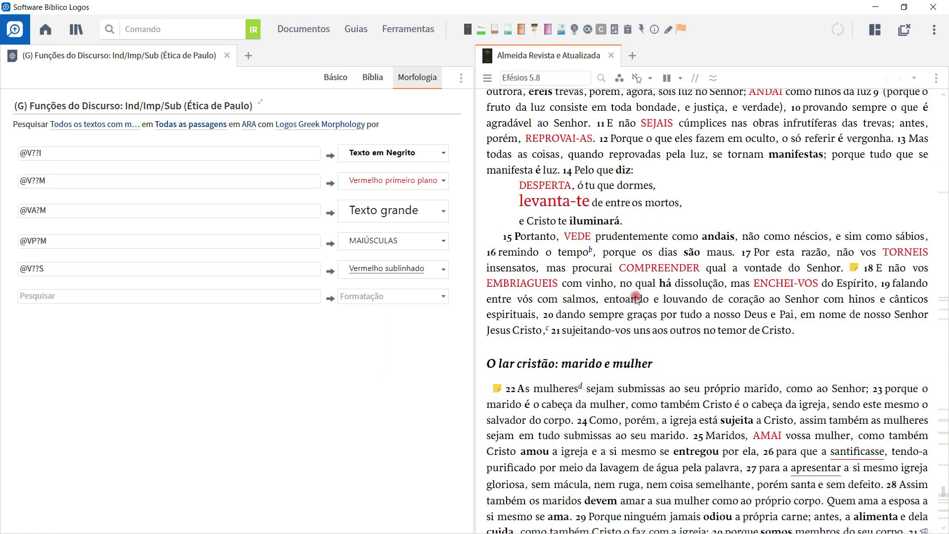
{"action": "scroll", "coordinate": [639, 288], "scroll_direction": "up", "scroll_amount": 5}
{"action": "scroll", "coordinate": [639, 288], "scroll_direction": "up", "scroll_amount": 3}
{"action": "scroll", "coordinate": [638, 288], "scroll_direction": "up", "scroll_amount": 2}
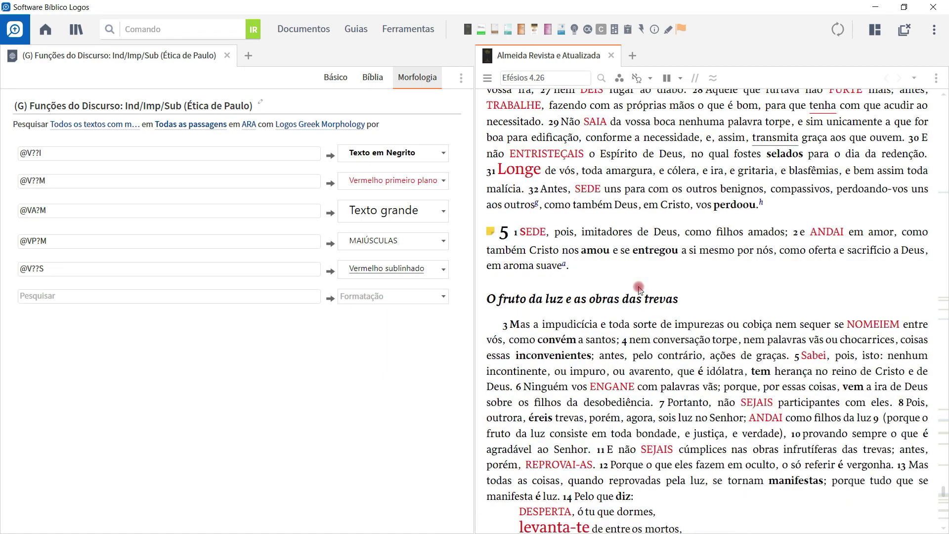